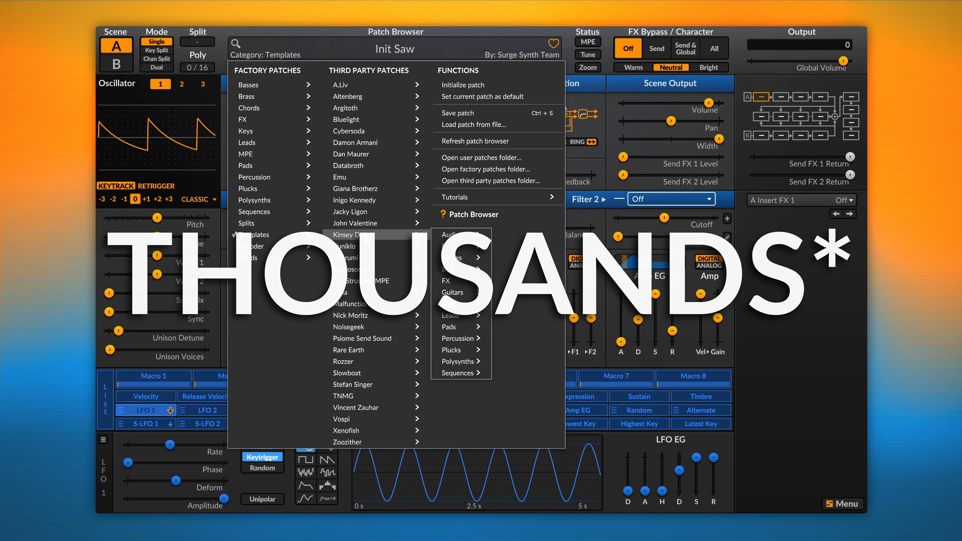
- Browse the third-party patch categories and mark the Beautiful Flutebad patch as a favorite
{"action": "mouse_move", "coordinate": [461, 250]}
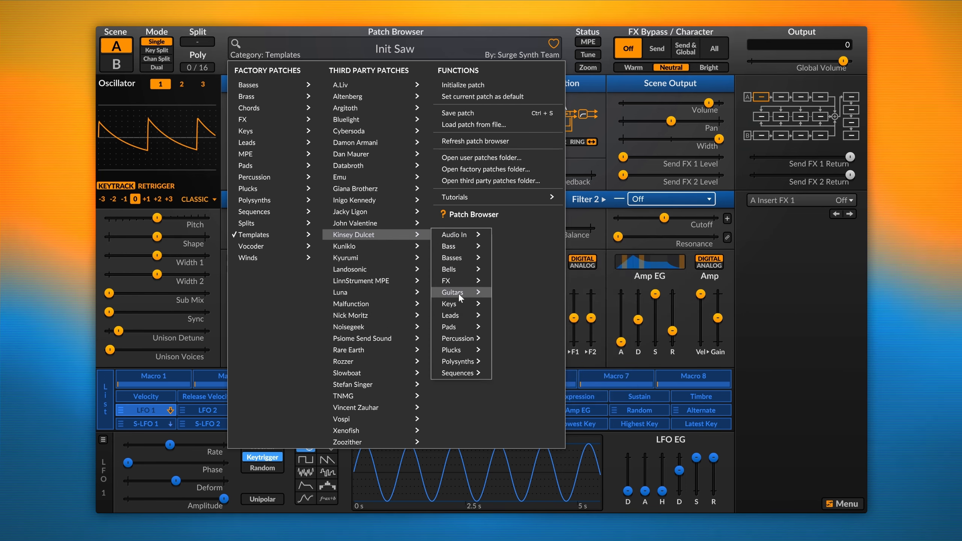
{"action": "mouse_move", "coordinate": [458, 291]}
{"action": "mouse_move", "coordinate": [458, 315]}
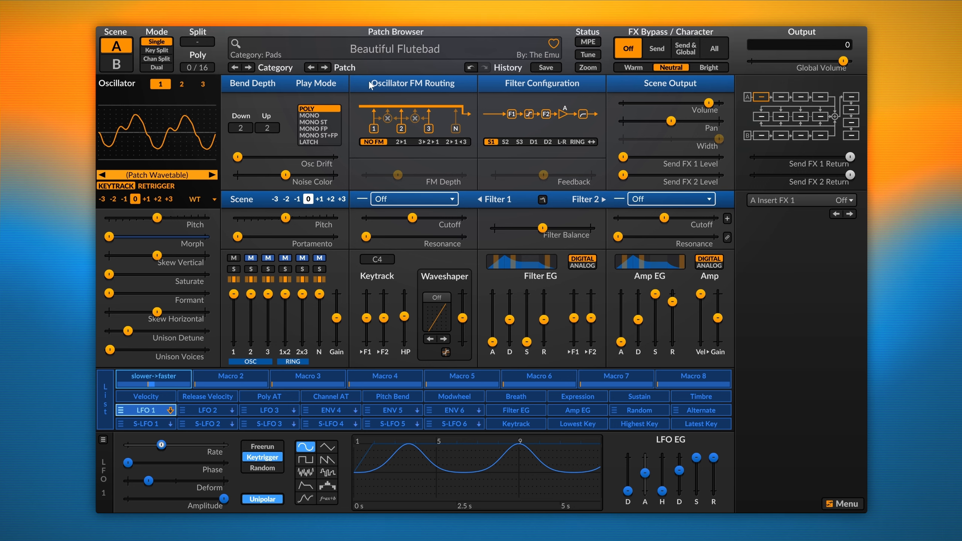
{"action": "left_click", "coordinate": [555, 43]}
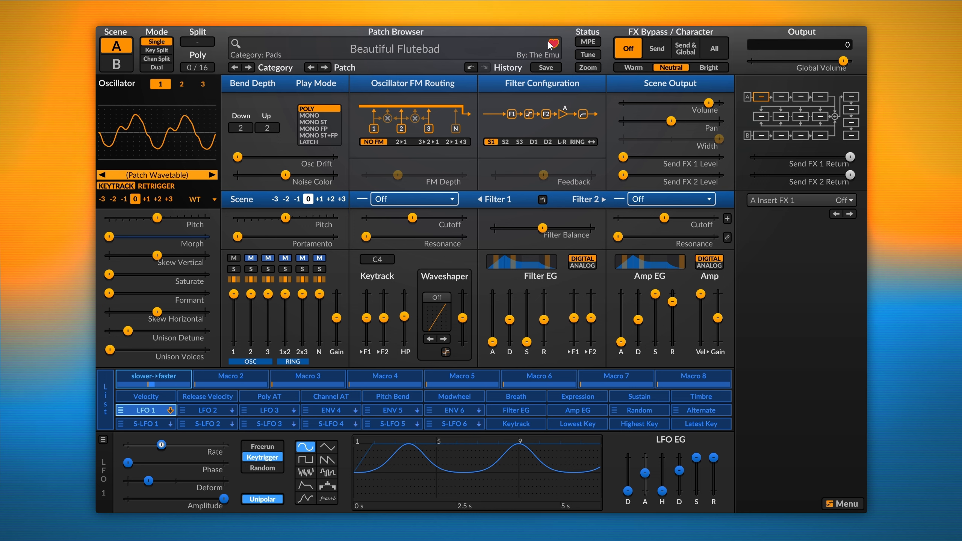
- Load Beautiful Flutebad from the favorites list in the patch browser
{"action": "left_click", "coordinate": [391, 48]}
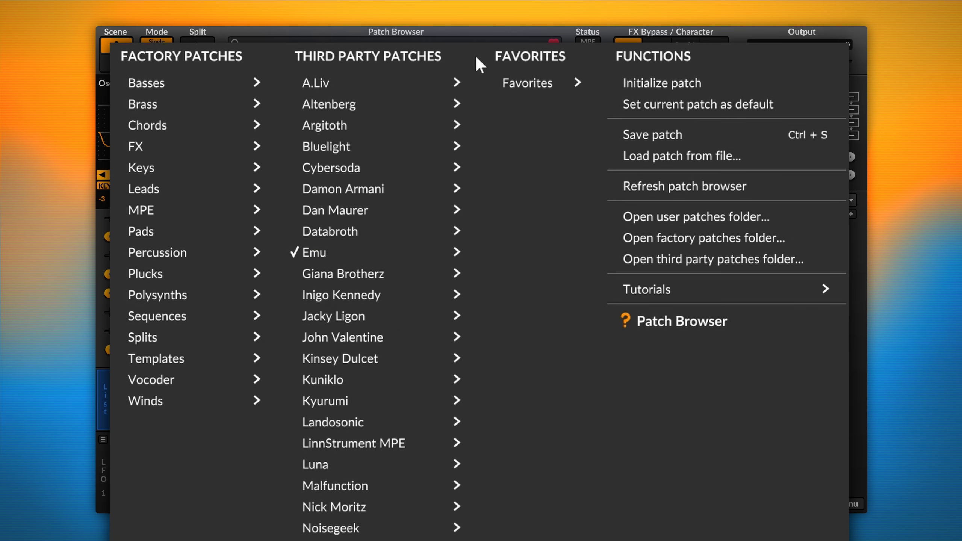
{"action": "mouse_move", "coordinate": [529, 84]}
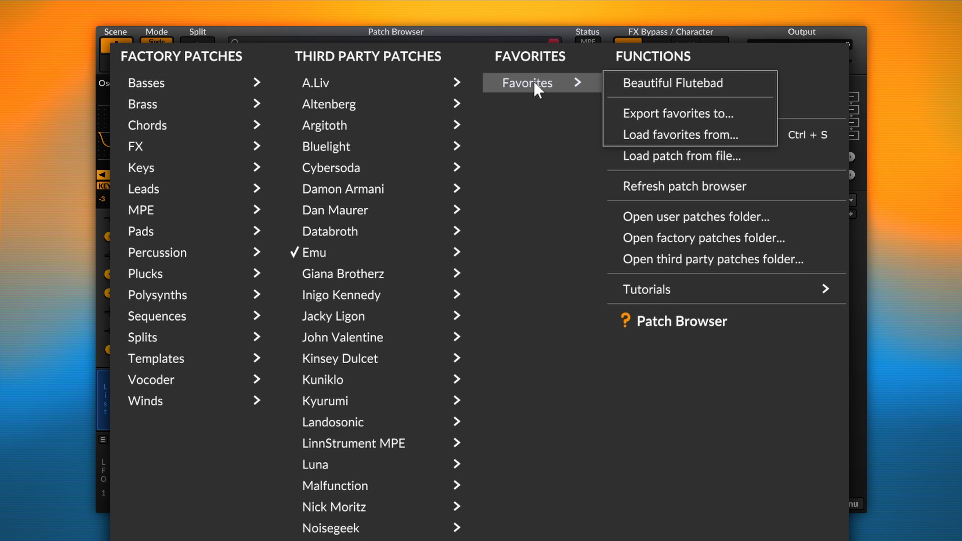
{"action": "left_click", "coordinate": [644, 85]}
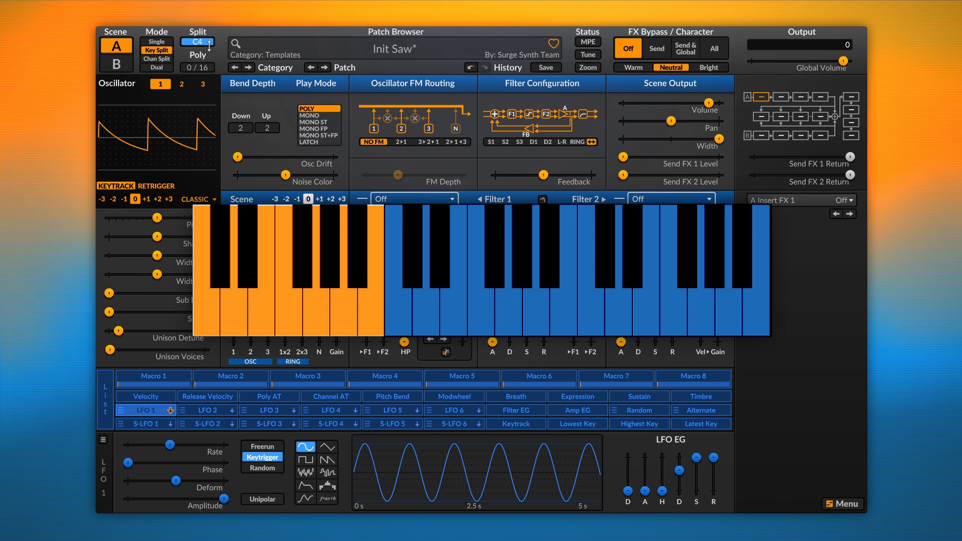
- Try the Channel Split scene mode and settle on Dual
{"action": "left_click", "coordinate": [162, 59]}
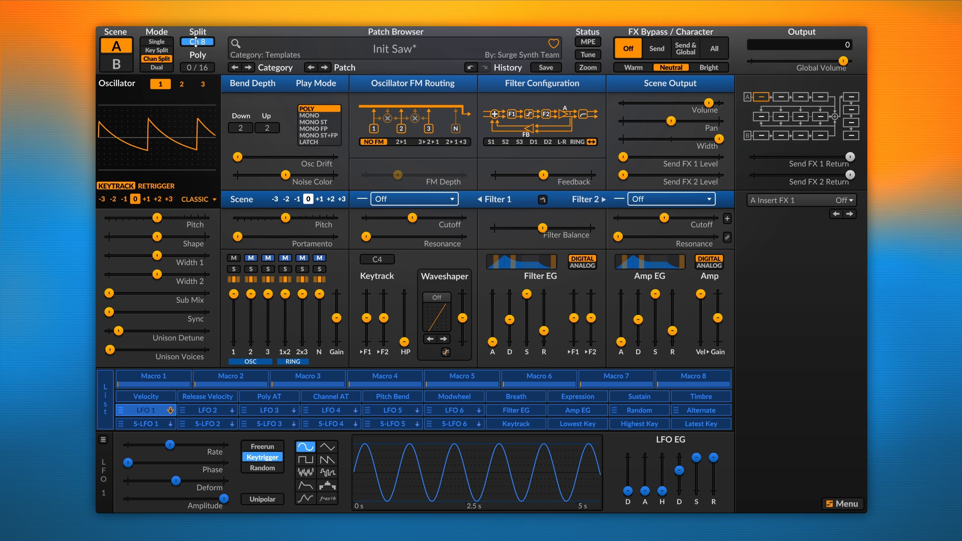
{"action": "left_click", "coordinate": [157, 70]}
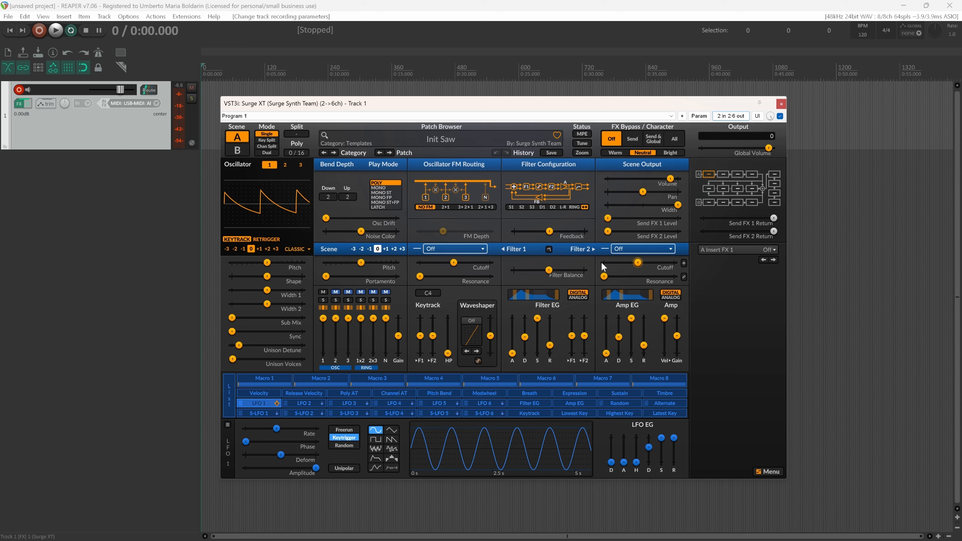
- In REAPER, open the plug-in pin connector and route Surge XT's Scene A and Scene B outputs to track channels 1 and 2
{"action": "mouse_move", "coordinate": [602, 262]}
{"action": "left_click", "coordinate": [725, 118]}
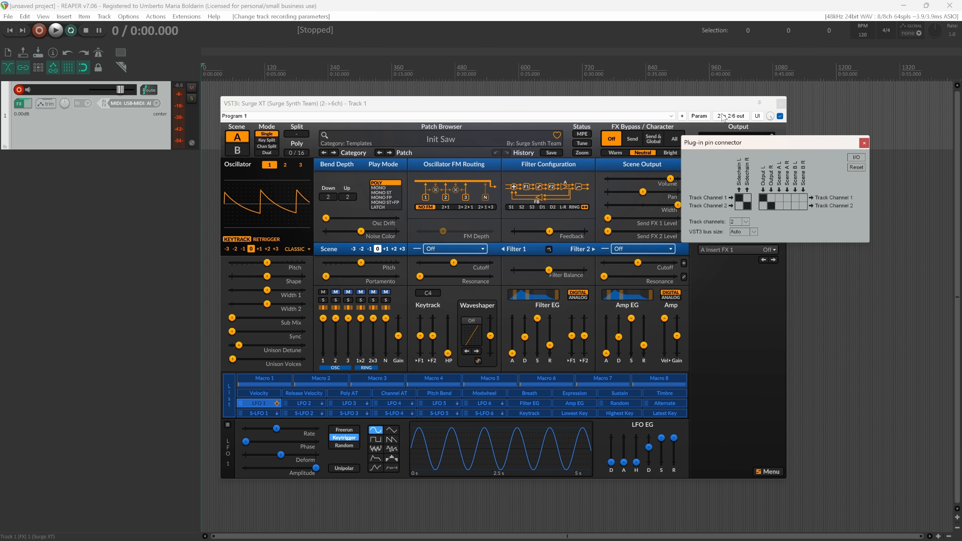
{"action": "left_click_drag", "start_coordinate": [757, 142], "coordinate": [468, 196]}
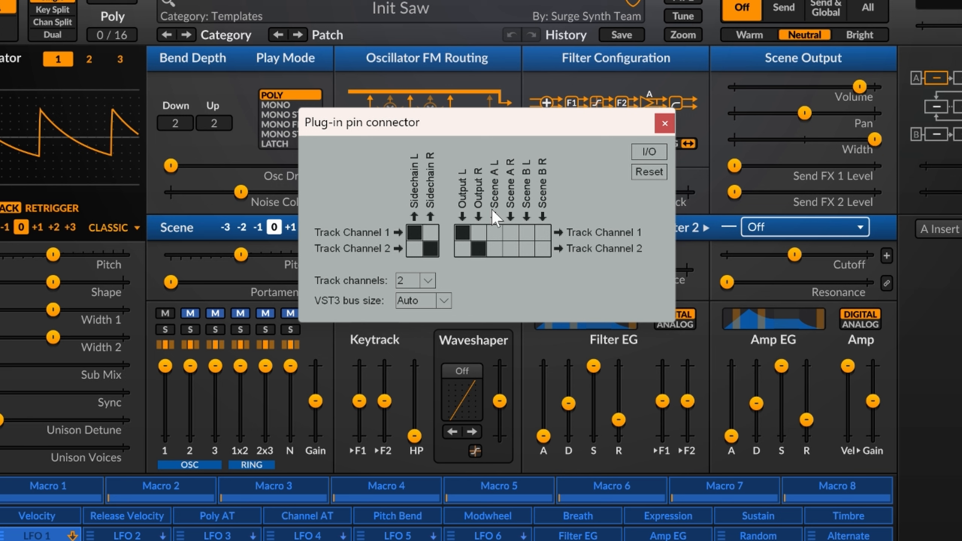
{"action": "left_click", "coordinate": [494, 231]}
{"action": "left_click", "coordinate": [511, 249]}
{"action": "left_click", "coordinate": [543, 249]}
{"action": "left_click", "coordinate": [499, 236]}
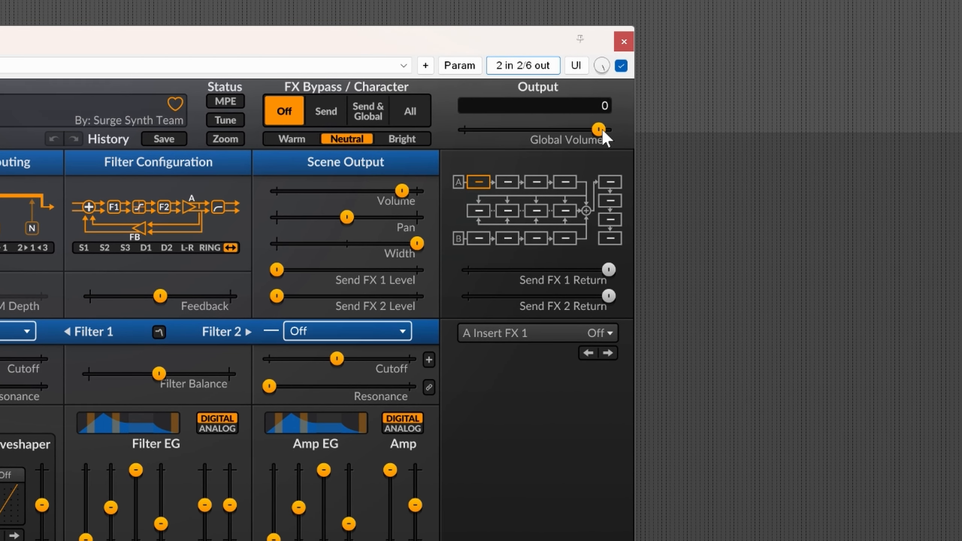
- Open the options of the Global Volume parameter
{"action": "right_click", "coordinate": [602, 133]}
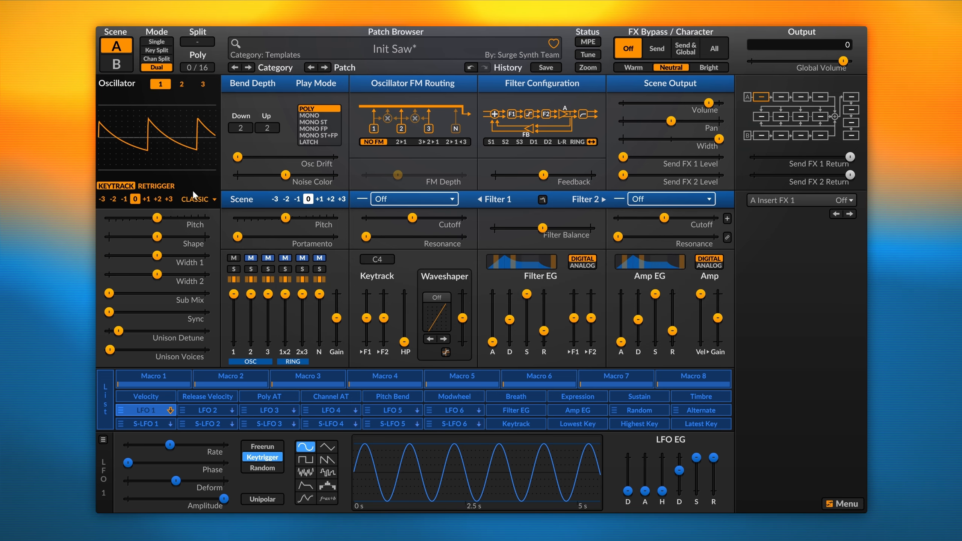
{"action": "left_click", "coordinate": [197, 199]}
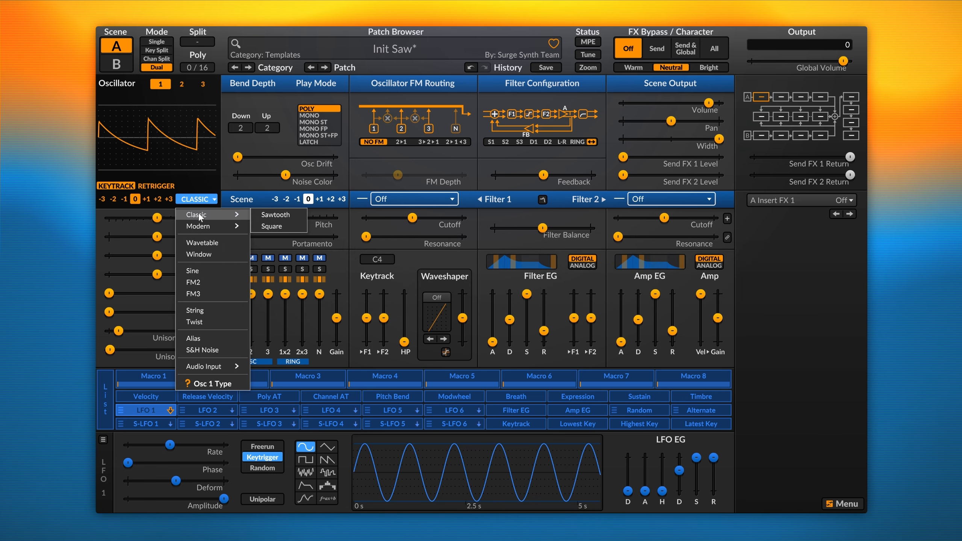
{"action": "mouse_move", "coordinate": [199, 214]}
{"action": "left_click", "coordinate": [267, 223]}
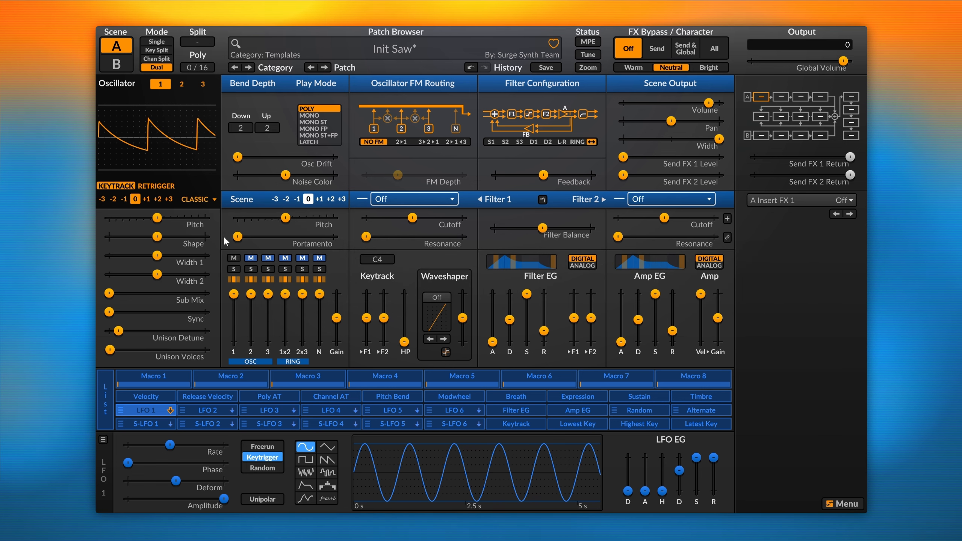
{"action": "left_click", "coordinate": [199, 200]}
{"action": "left_click", "coordinate": [195, 183]}
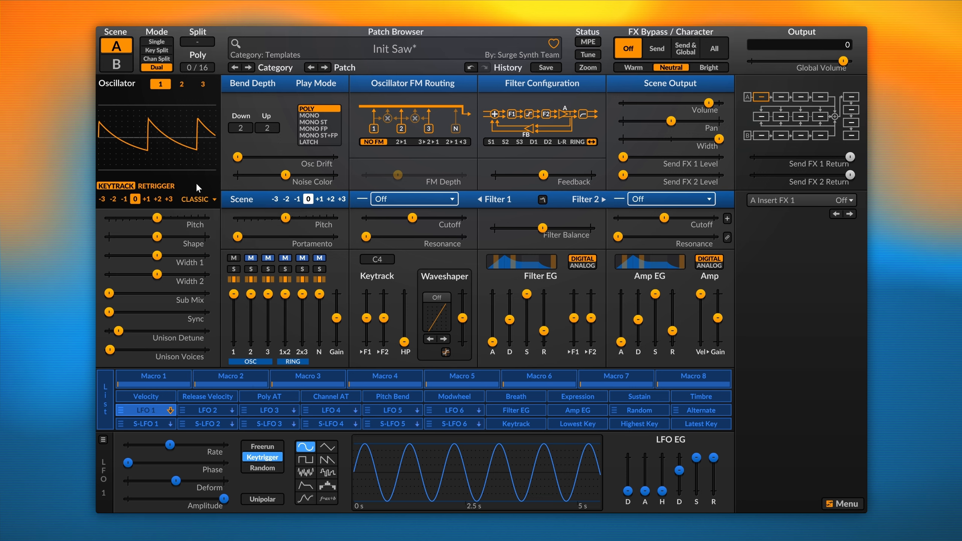
- Set oscillator 1 to the Classic type with the Square waveform
{"action": "left_click", "coordinate": [201, 200]}
{"action": "mouse_move", "coordinate": [209, 215]}
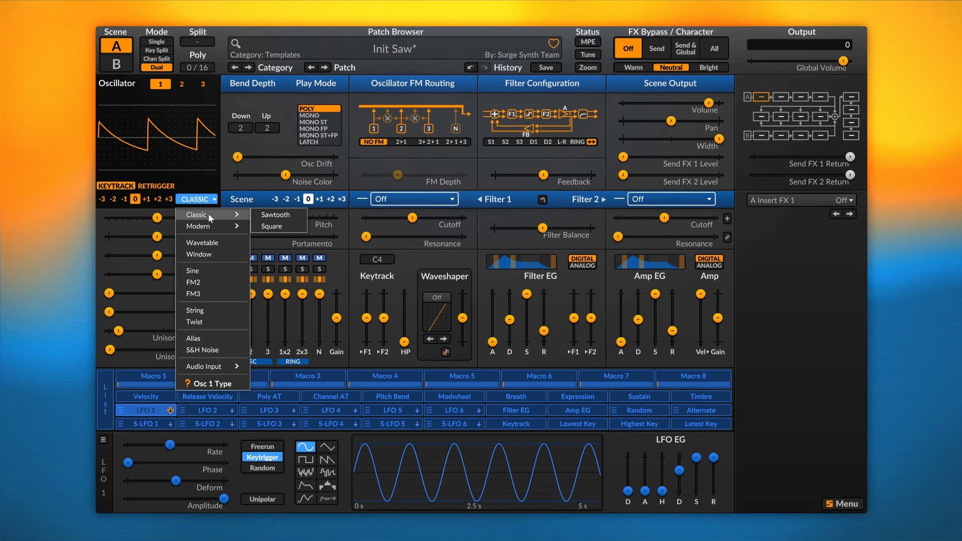
{"action": "left_click", "coordinate": [275, 226]}
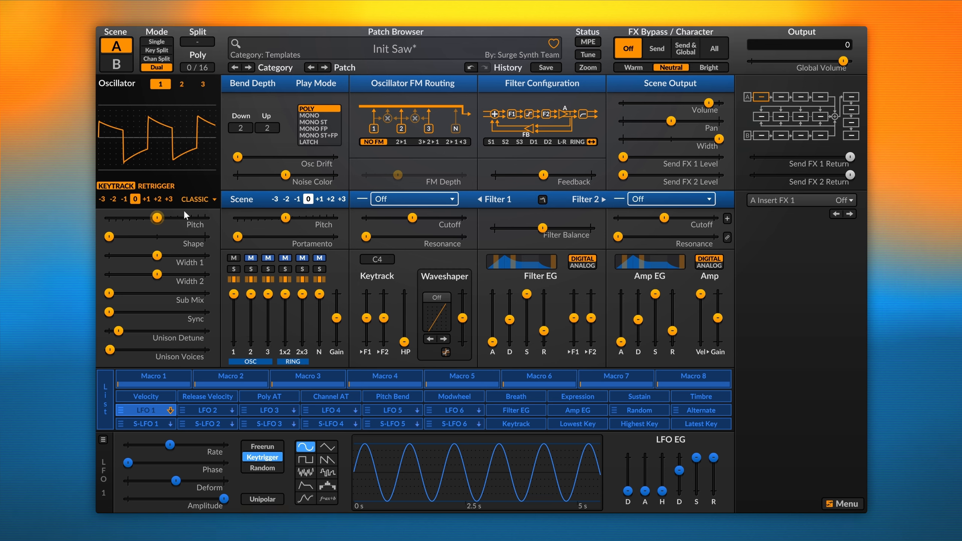
- Set oscillator 1 to the Modern type with the Triangle waveform
{"action": "left_click", "coordinate": [197, 199]}
{"action": "mouse_move", "coordinate": [207, 223]}
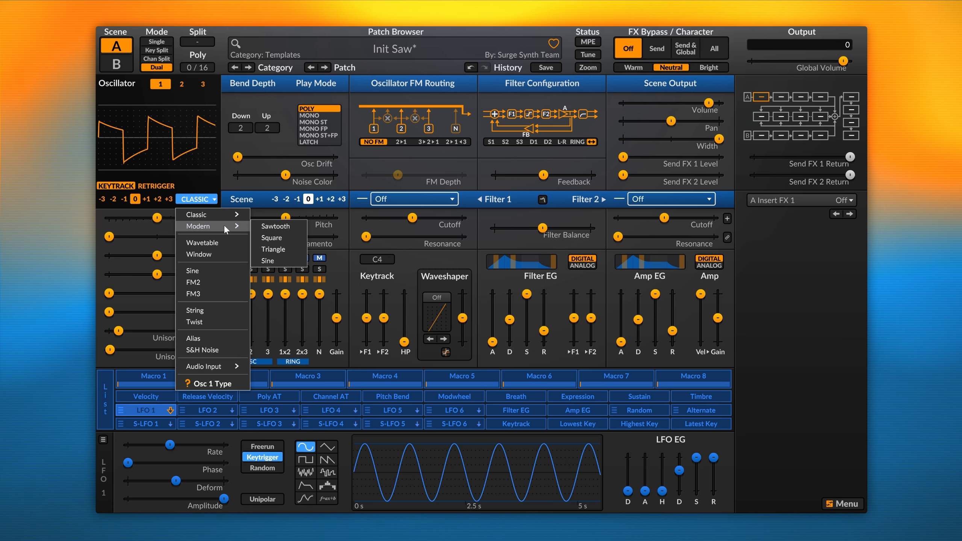
{"action": "left_click", "coordinate": [276, 248]}
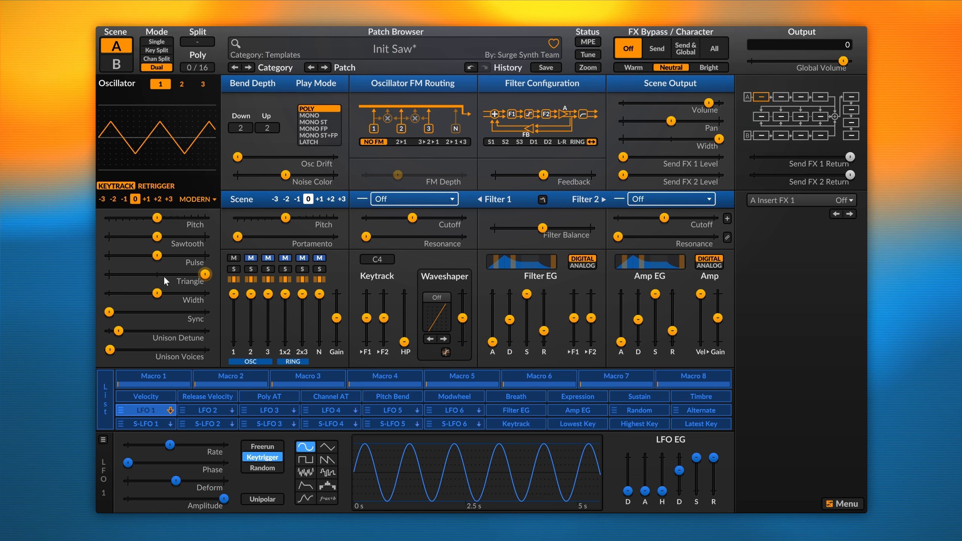
{"action": "mouse_move", "coordinate": [164, 276]}
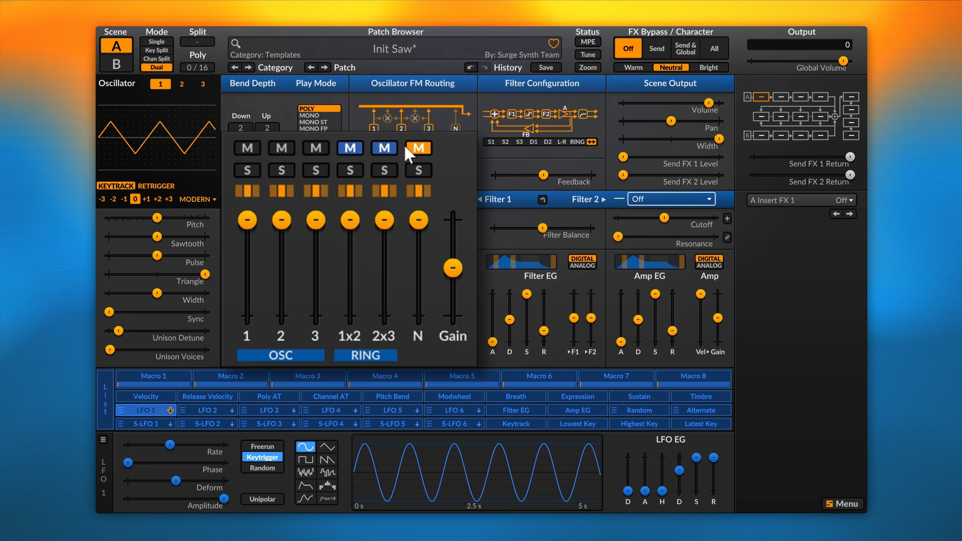
- Unmute the 2x3 ring modulation channel in the mixer and raise the noise level to its maximum
{"action": "left_click", "coordinate": [385, 147]}
{"action": "left_click_drag", "start_coordinate": [419, 256], "coordinate": [419, 220]}
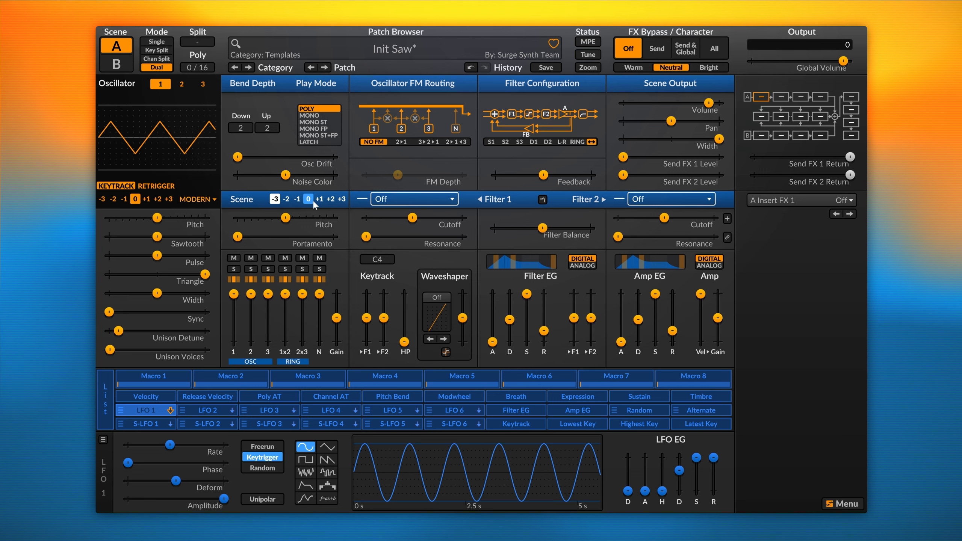
- Raise the scene's pitch and increase its portamento, with the scene octave at +2
{"action": "mouse_move", "coordinate": [290, 220]}
{"action": "left_mouse_down"}
{"action": "mouse_move", "coordinate": [271, 218]}
{"action": "mouse_move", "coordinate": [305, 218]}
{"action": "left_mouse_up"}
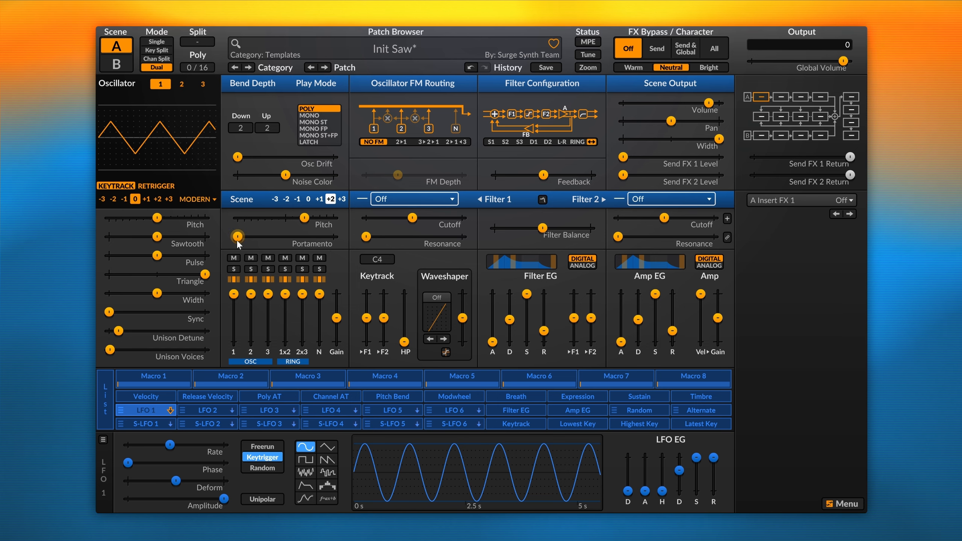
{"action": "left_click_drag", "start_coordinate": [238, 237], "coordinate": [269, 236]}
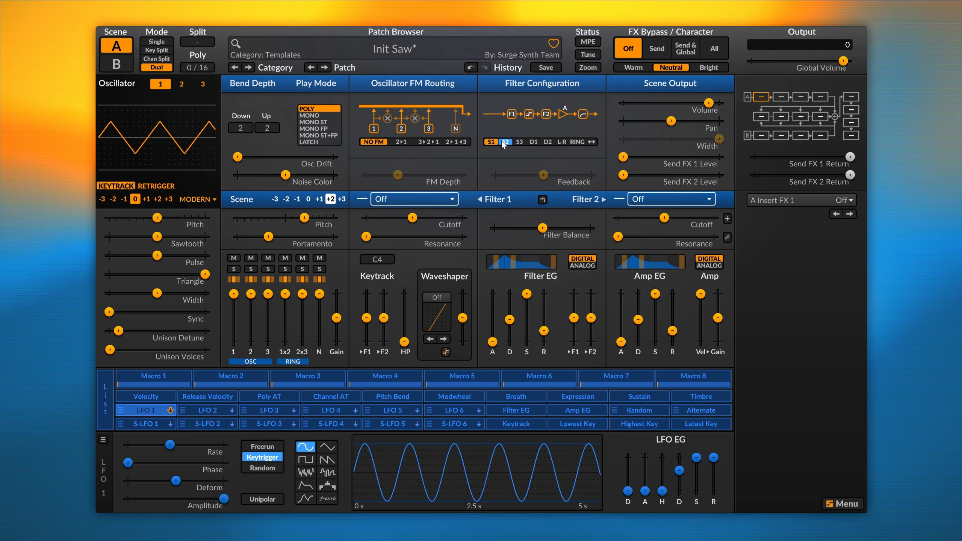
- Set the filter configuration to S3
{"action": "left_click", "coordinate": [519, 142]}
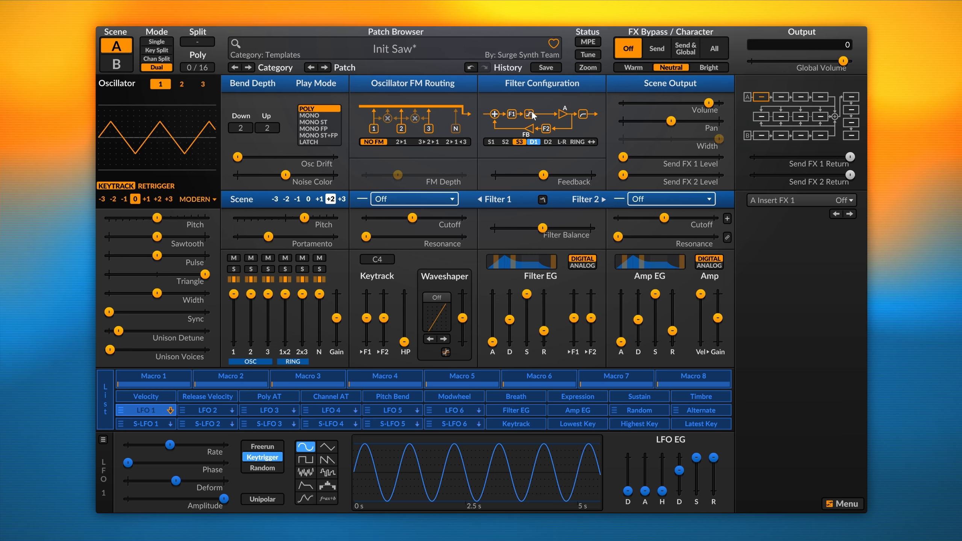
- Set the waveshaper to the Soft saturator and raise its drive
{"action": "right_click", "coordinate": [441, 299]}
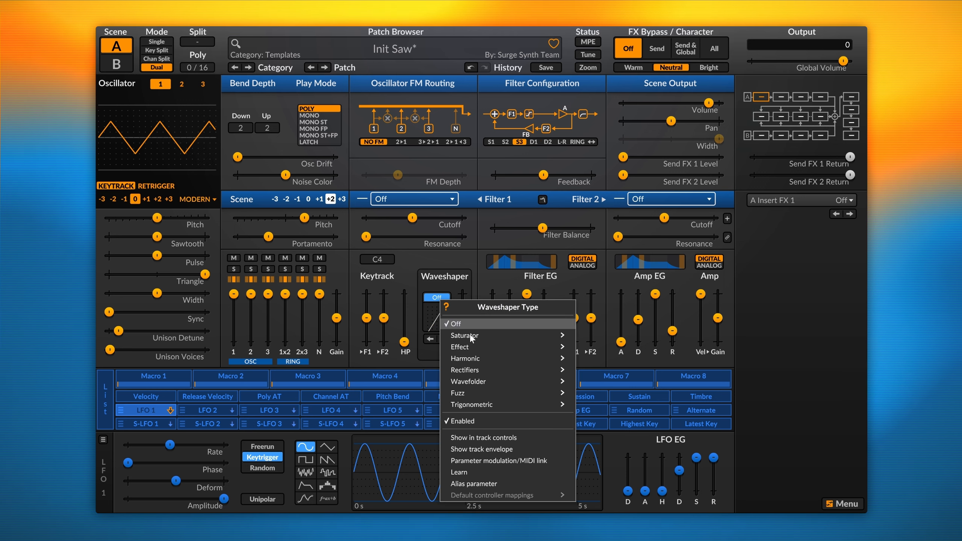
{"action": "mouse_move", "coordinate": [474, 335]}
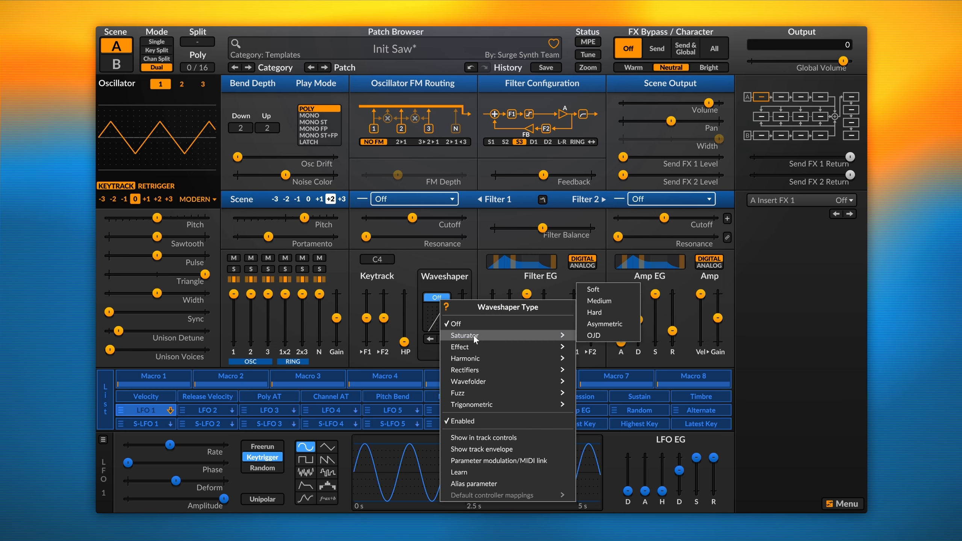
{"action": "left_click", "coordinate": [611, 289]}
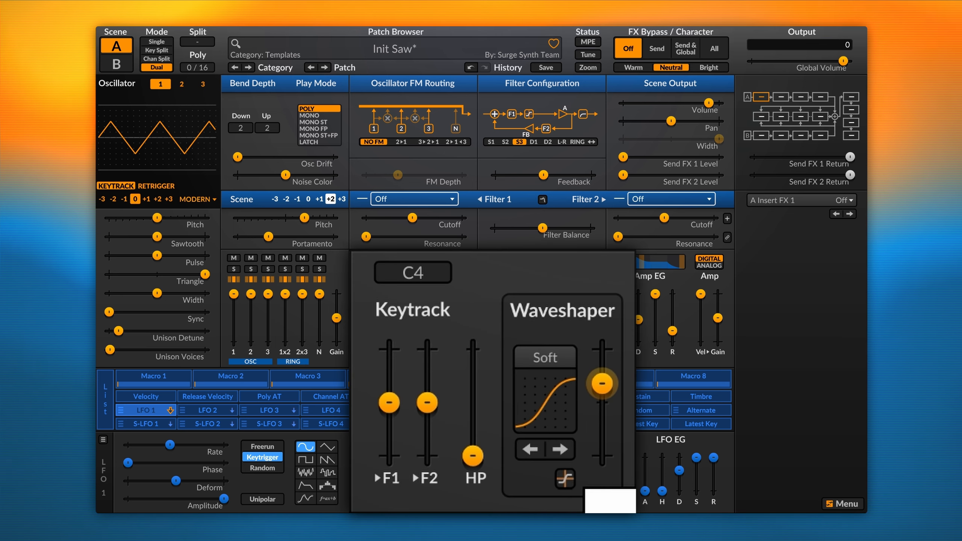
{"action": "left_click_drag", "start_coordinate": [603, 383], "coordinate": [602, 360]}
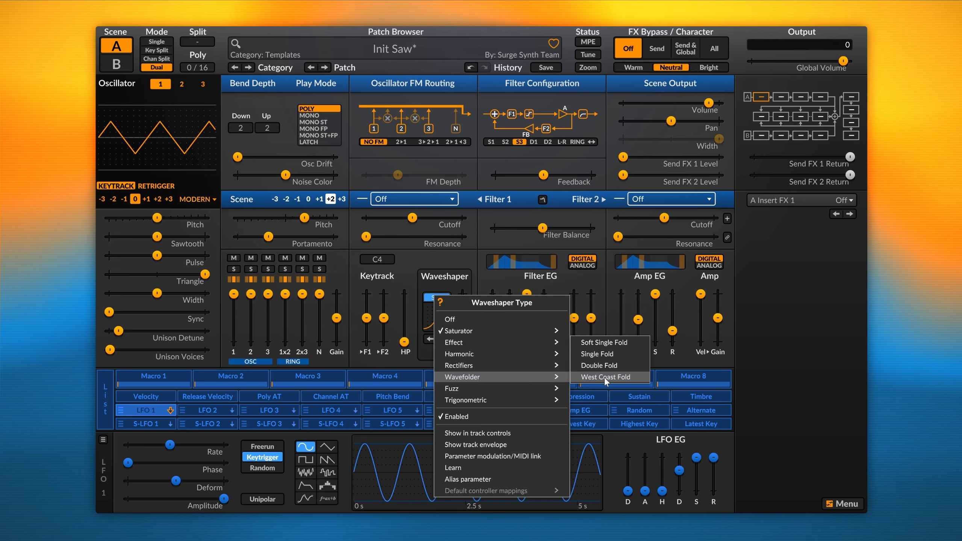
- Set the waveshaper to the West Coast Fold wavefolder and try raising its drive
{"action": "left_click", "coordinate": [605, 379]}
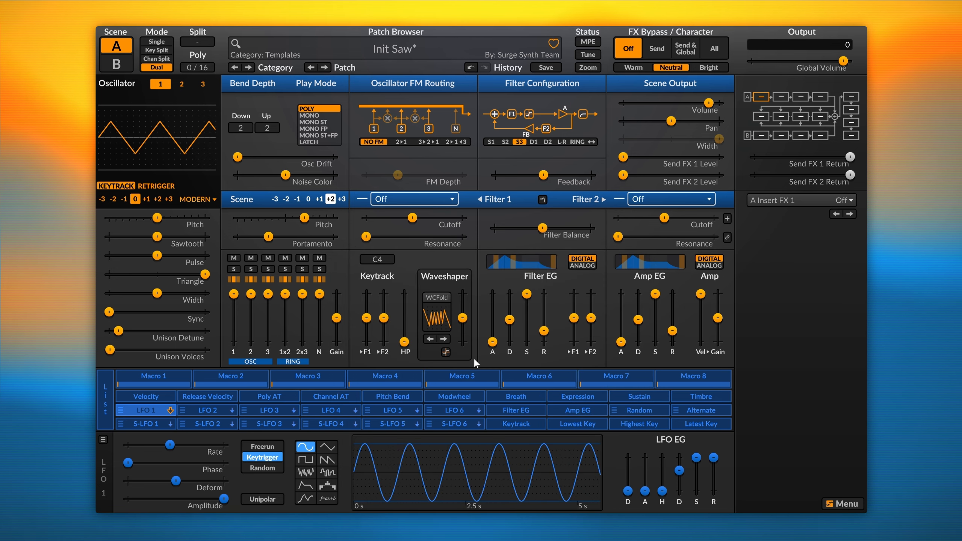
{"action": "left_click_drag", "start_coordinate": [463, 318], "coordinate": [463, 294]}
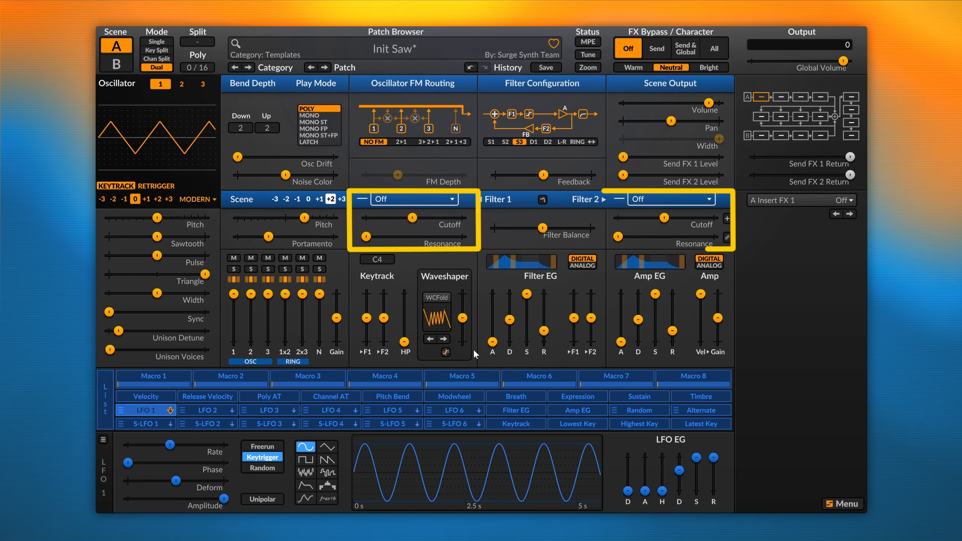
- Review the types available for Filter 1, including the 12 dB and 24 dB lowpass options, and for Filter 2
{"action": "left_click", "coordinate": [455, 203]}
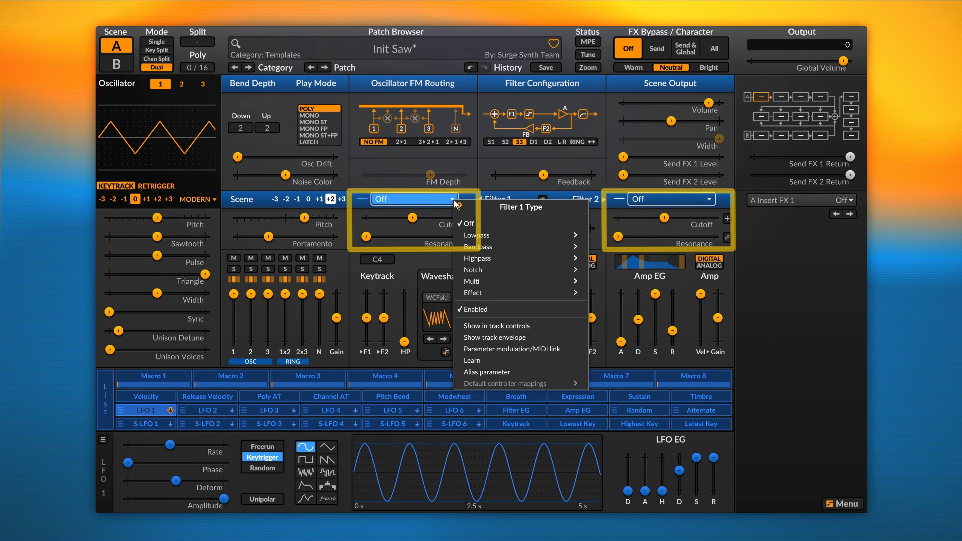
{"action": "mouse_move", "coordinate": [503, 238]}
{"action": "left_click", "coordinate": [609, 235]}
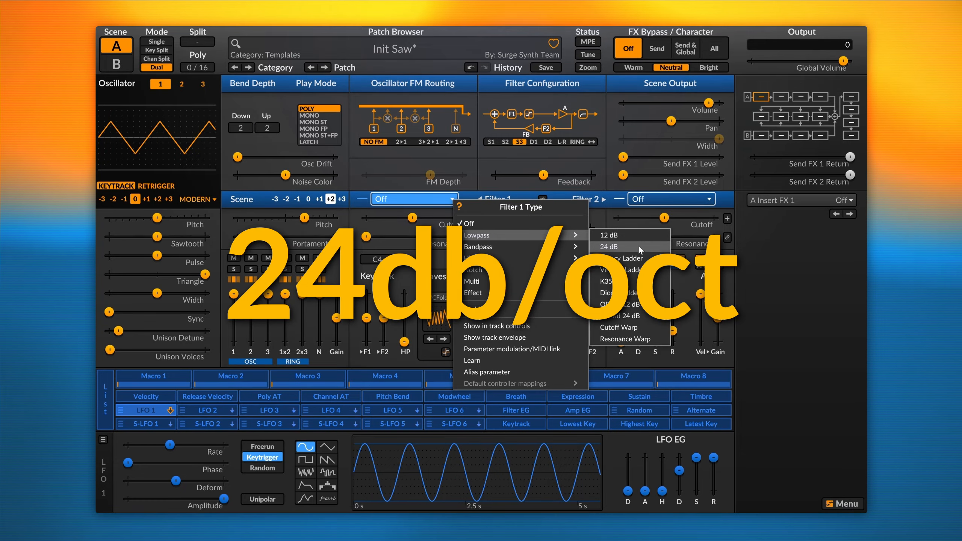
{"action": "left_click", "coordinate": [639, 245]}
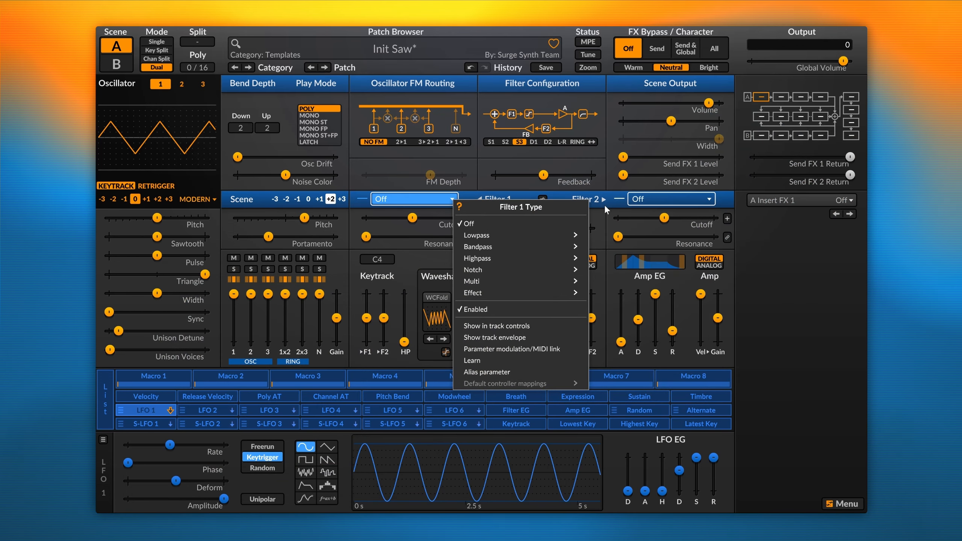
{"action": "left_click", "coordinate": [640, 200]}
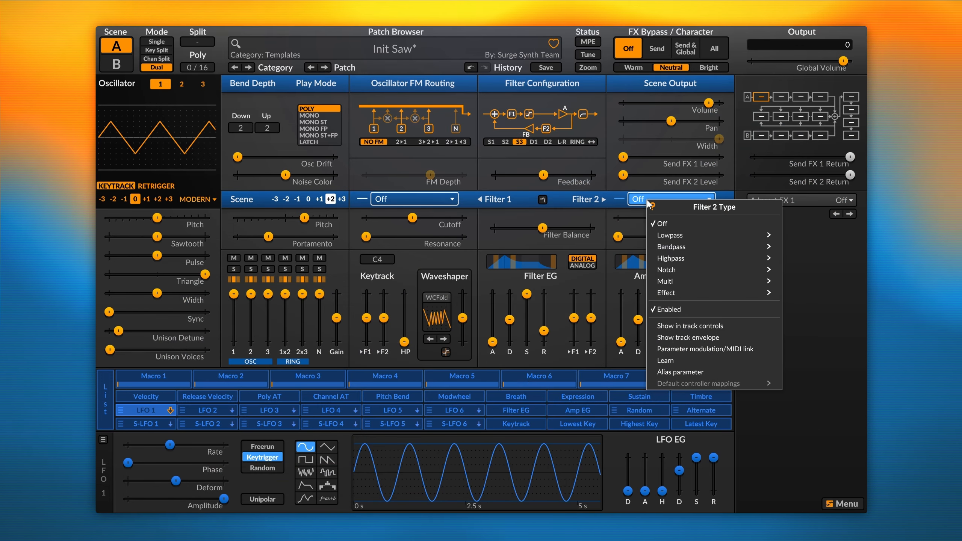
{"action": "left_click", "coordinate": [590, 243]}
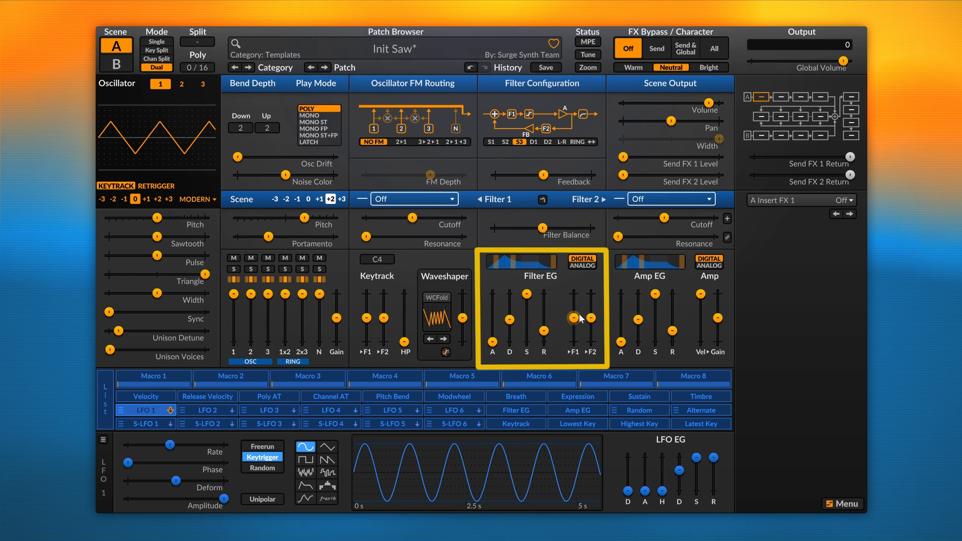
- Raise the Filter EG's attack, shorten its decay, lower its sustain, and switch the envelope to Analog mode
{"action": "mouse_move", "coordinate": [644, 285]}
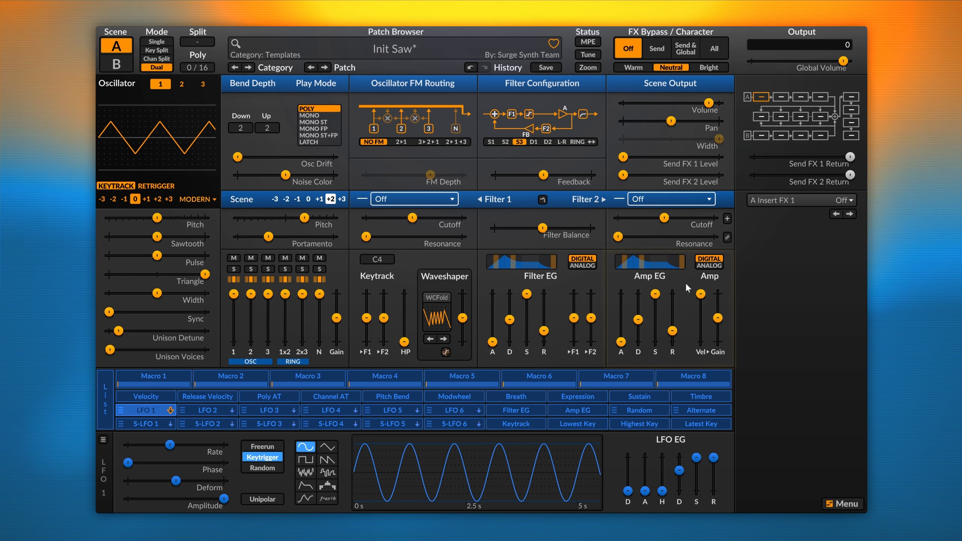
{"action": "left_click_drag", "start_coordinate": [493, 342], "coordinate": [510, 327]}
{"action": "left_click_drag", "start_coordinate": [527, 295], "coordinate": [527, 309]}
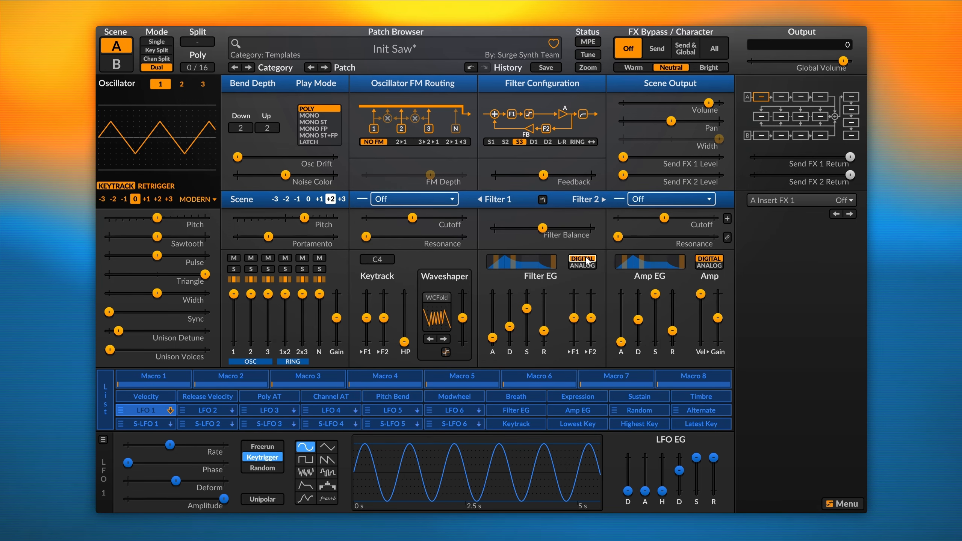
{"action": "left_click", "coordinate": [588, 267]}
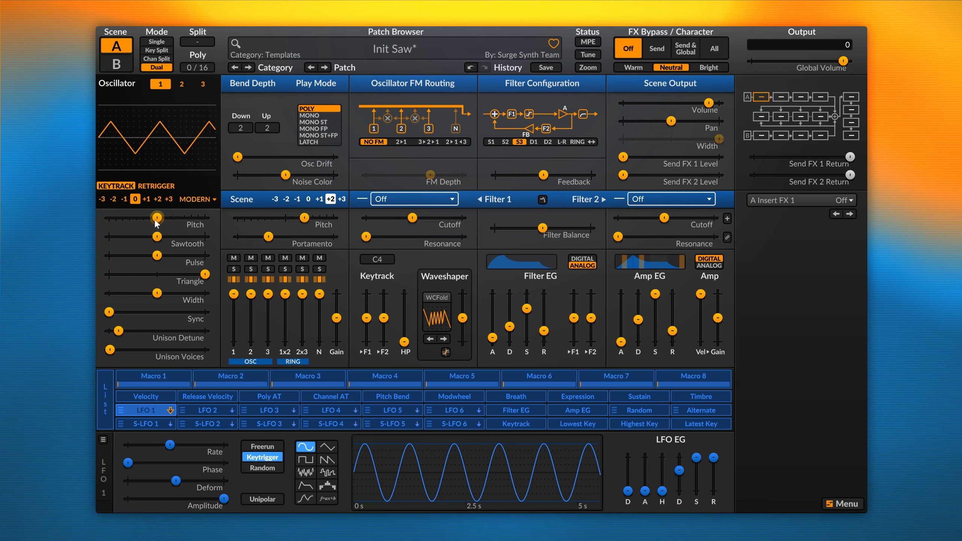
- Assign LFO 1 as a modulation source to oscillator 1's pitch
{"action": "left_click", "coordinate": [144, 412]}
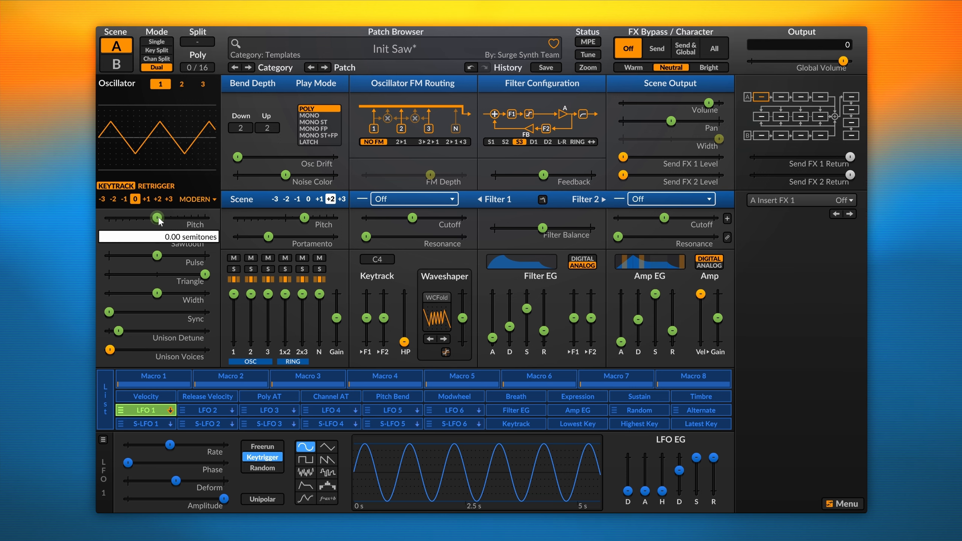
{"action": "left_click_drag", "start_coordinate": [158, 220], "coordinate": [136, 217]}
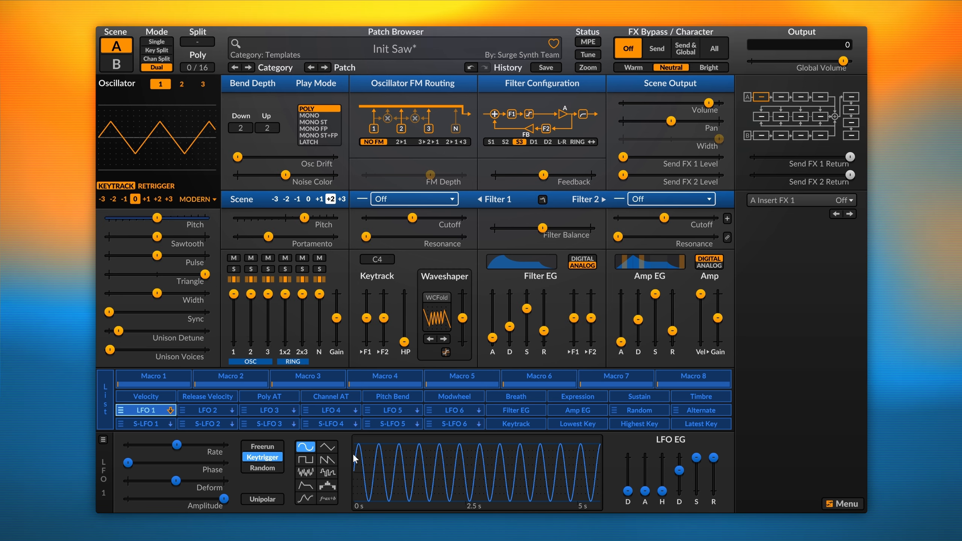
- Try the triangle, square and sawtooth shapes for LFO 1, slowing its rate
{"action": "left_click", "coordinate": [327, 447]}
{"action": "mouse_move", "coordinate": [177, 445]}
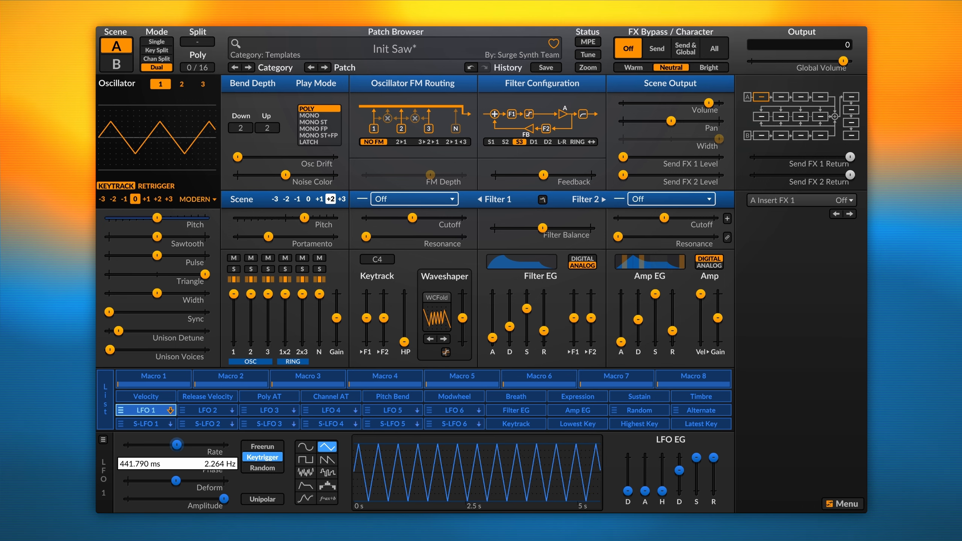
{"action": "left_click_drag", "start_coordinate": [177, 444], "coordinate": [168, 444]}
{"action": "left_click", "coordinate": [310, 464]}
{"action": "left_click", "coordinate": [330, 461]}
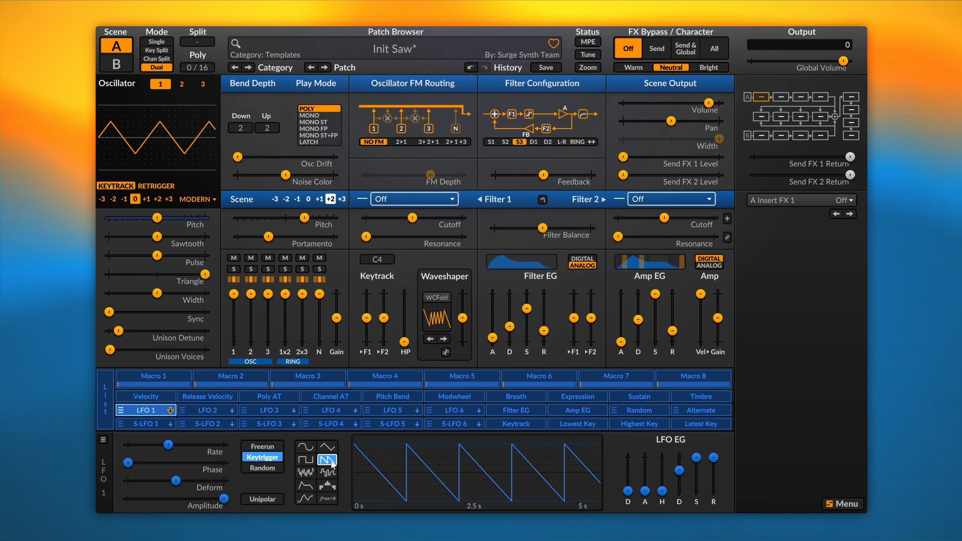
- Set LFO 1 to the noise shape, raise its rate, and switch it to Sample & Hold
{"action": "left_click", "coordinate": [310, 473]}
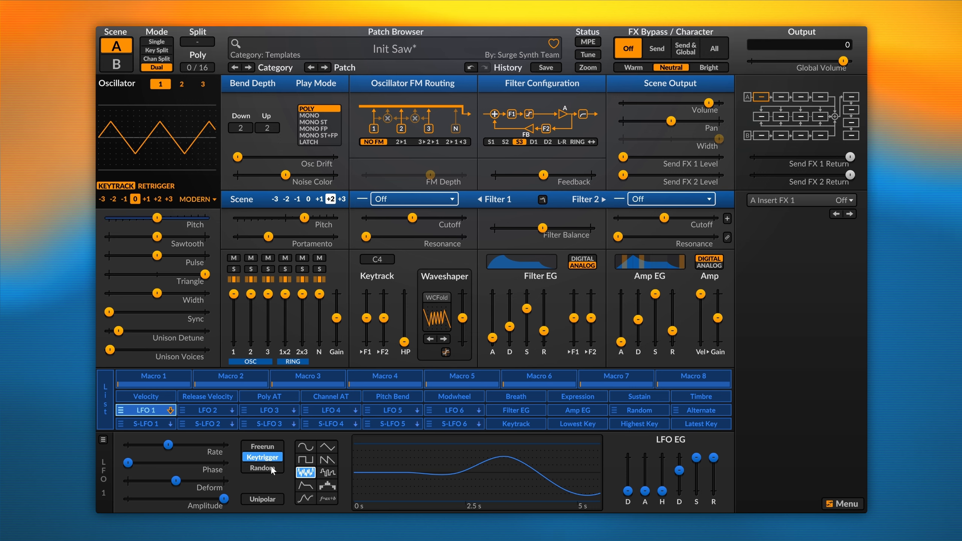
{"action": "left_click_drag", "start_coordinate": [152, 446], "coordinate": [182, 449]}
{"action": "left_click", "coordinate": [327, 474]}
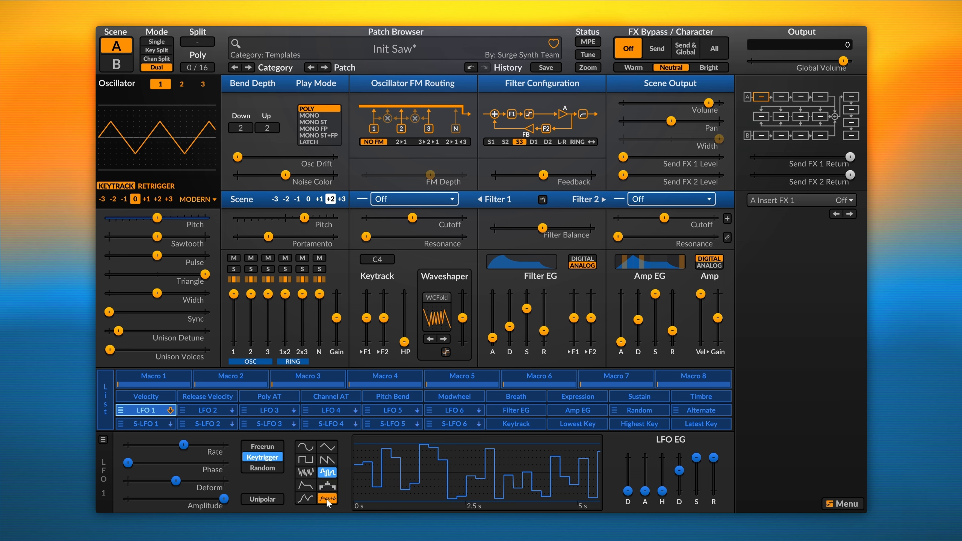
- Switch LFO 1 to the Envelope shape and adjust its attack and hold stages
{"action": "left_click", "coordinate": [306, 490]}
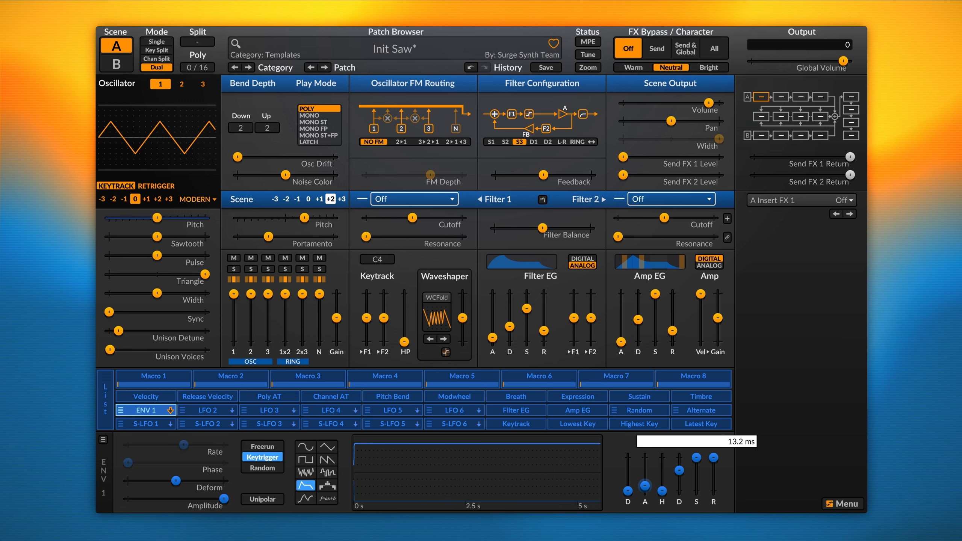
{"action": "left_click_drag", "start_coordinate": [645, 487], "coordinate": [713, 475]}
- Switch LFO 1 to the step sequencer and draw a pattern of varied positive and negative steps
{"action": "left_click", "coordinate": [327, 486]}
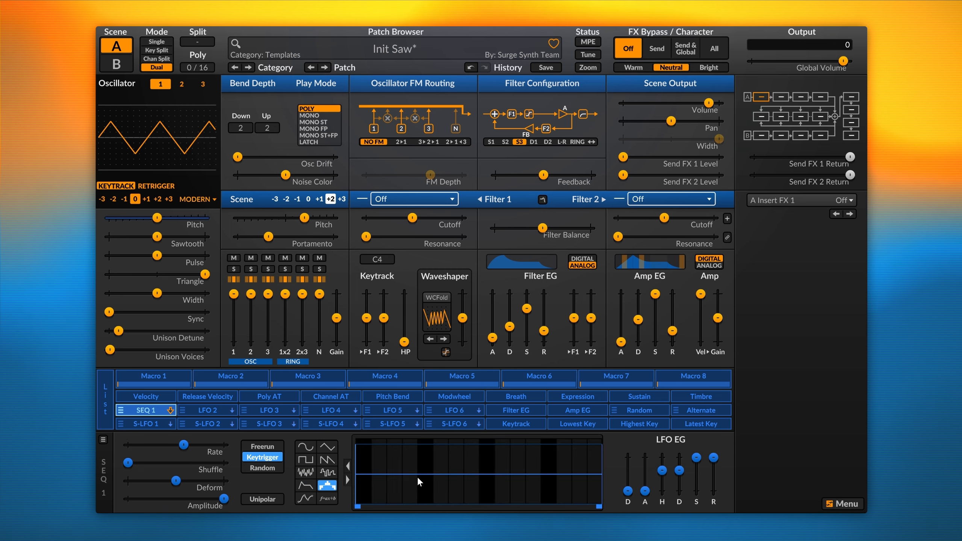
{"action": "left_click", "coordinate": [363, 465]}
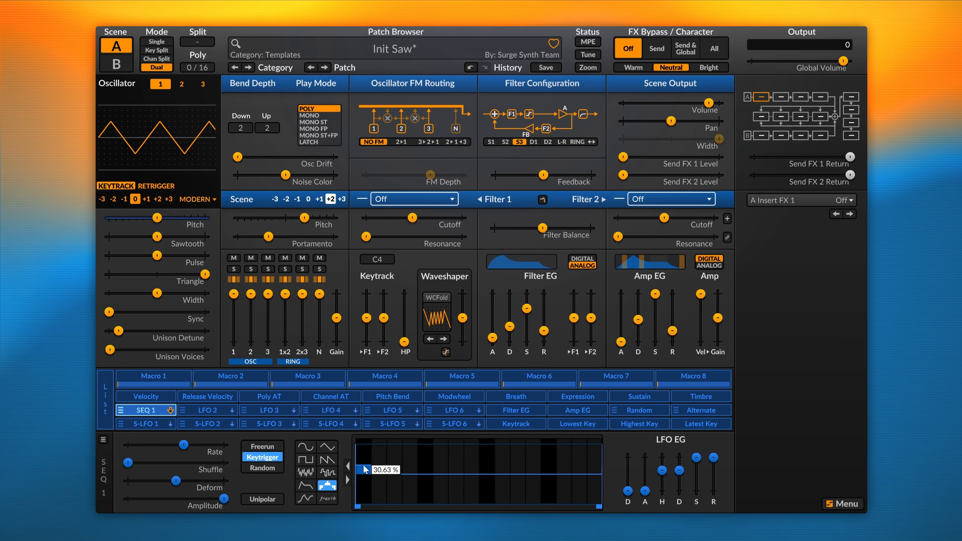
{"action": "left_click", "coordinate": [380, 453]}
{"action": "left_click", "coordinate": [395, 490]}
{"action": "left_click", "coordinate": [409, 463]}
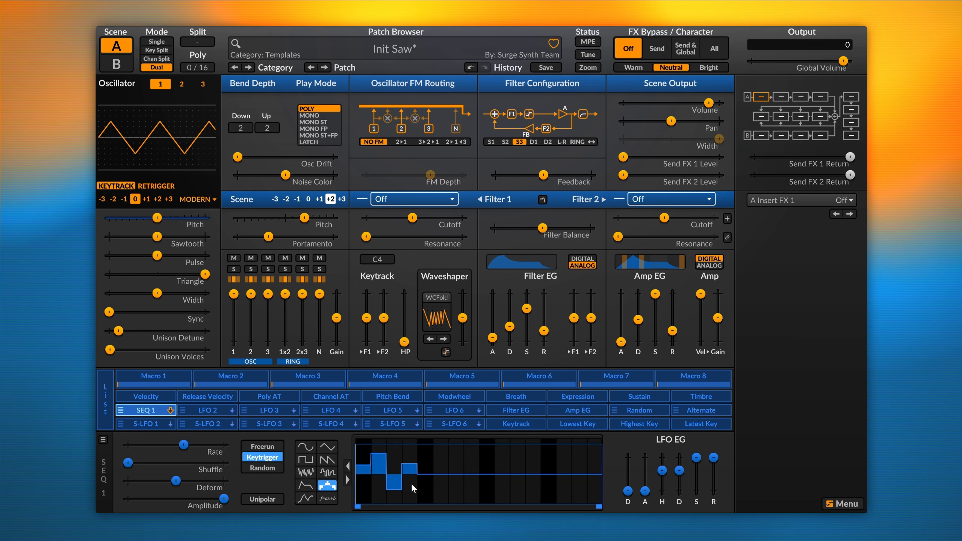
{"action": "left_click", "coordinate": [472, 489]}
{"action": "left_click", "coordinate": [502, 459]}
{"action": "left_click", "coordinate": [518, 492]}
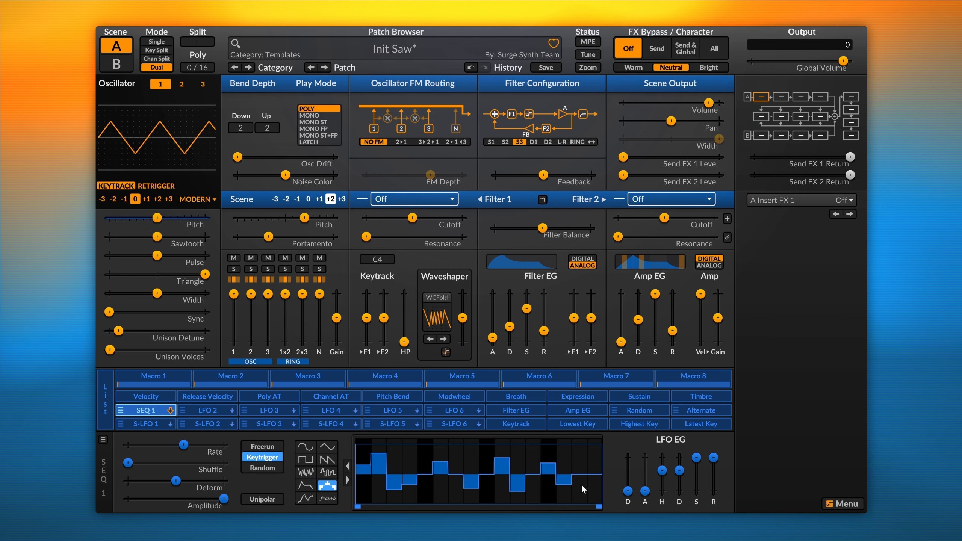
- Switch LFO 1 to MSEG and reshape the envelope's attack curve, peak node and decay curve in its editor
{"action": "left_click", "coordinate": [305, 499]}
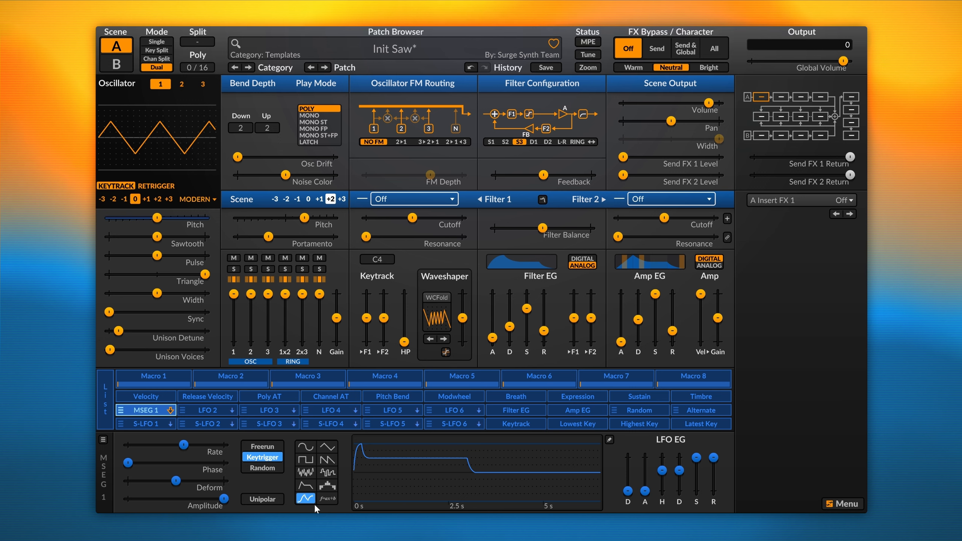
{"action": "left_click", "coordinate": [609, 441]}
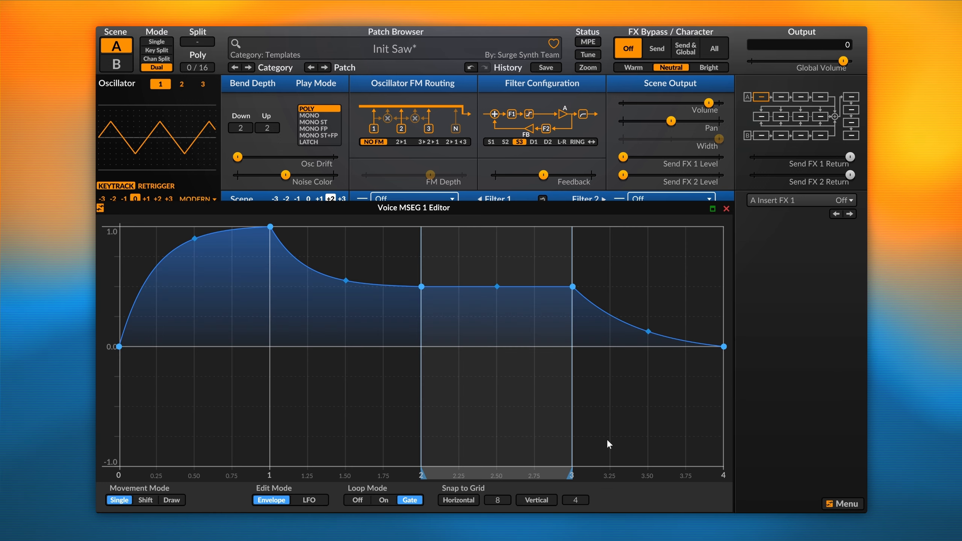
{"action": "left_click_drag", "start_coordinate": [195, 246], "coordinate": [194, 302]}
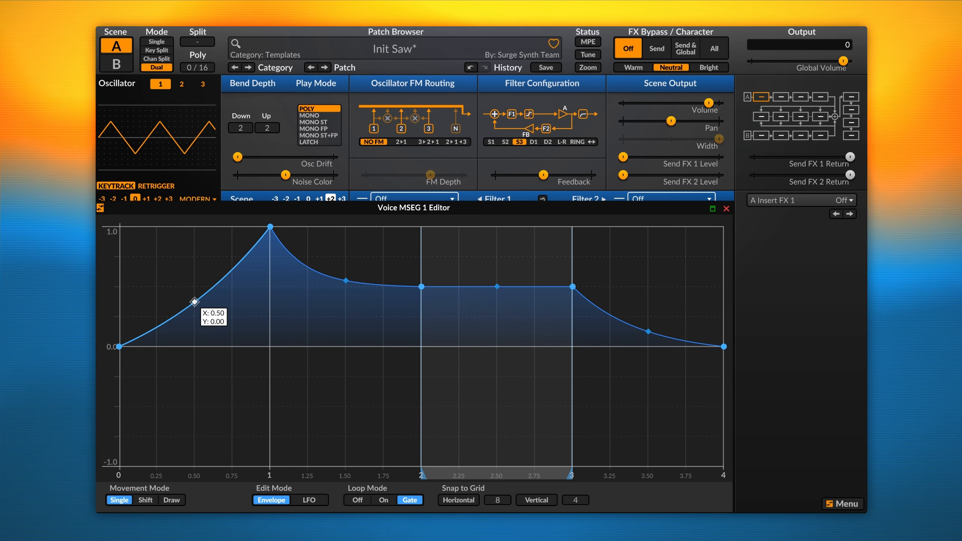
{"action": "left_click_drag", "start_coordinate": [270, 227], "coordinate": [248, 249]}
{"action": "left_click_drag", "start_coordinate": [330, 274], "coordinate": [334, 250]}
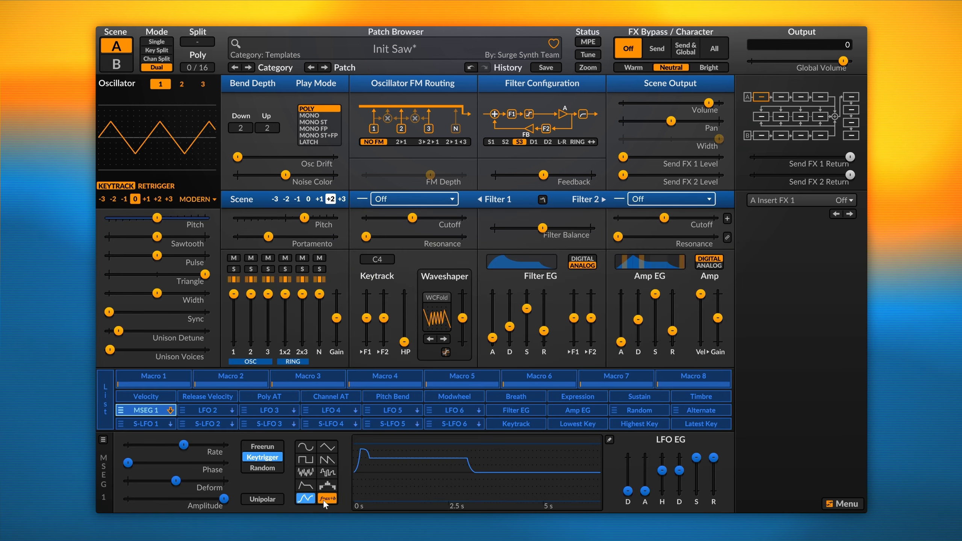
- Switch LFO 1 to the Formula shape and open its formula editor
{"action": "left_click", "coordinate": [323, 501]}
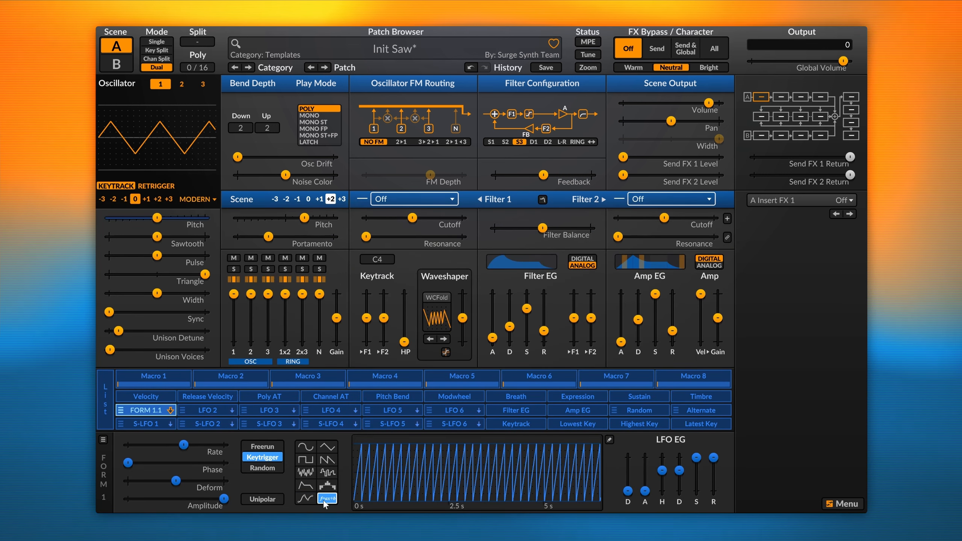
{"action": "left_click", "coordinate": [610, 440]}
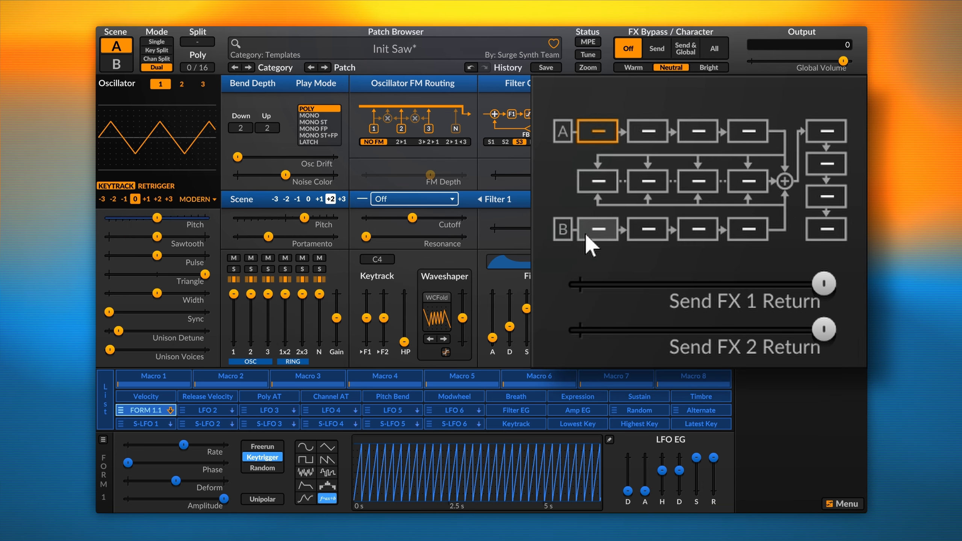
- Bypass scene A's second insert effect slot, and go through the scene's other insert slots, ending on the first
{"action": "left_click", "coordinate": [649, 131]}
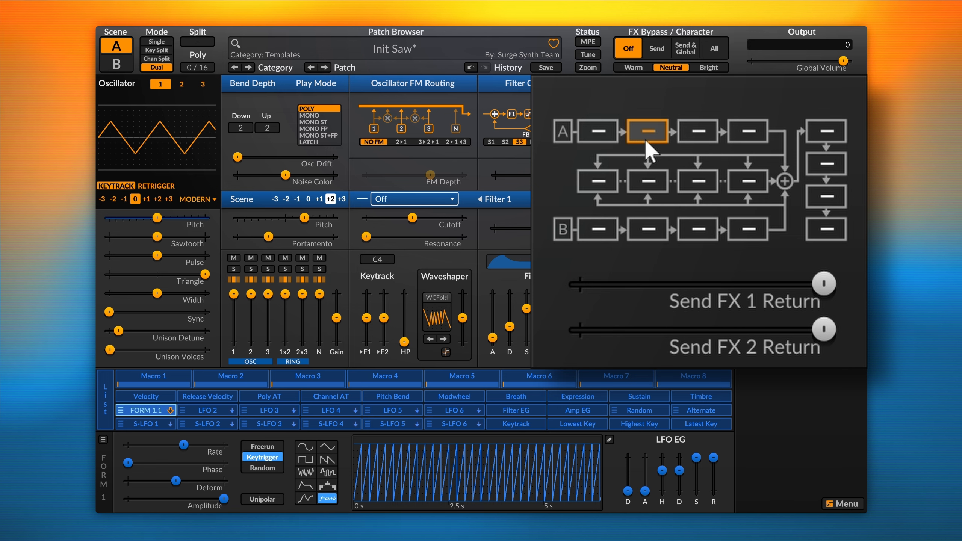
{"action": "left_click", "coordinate": [614, 137]}
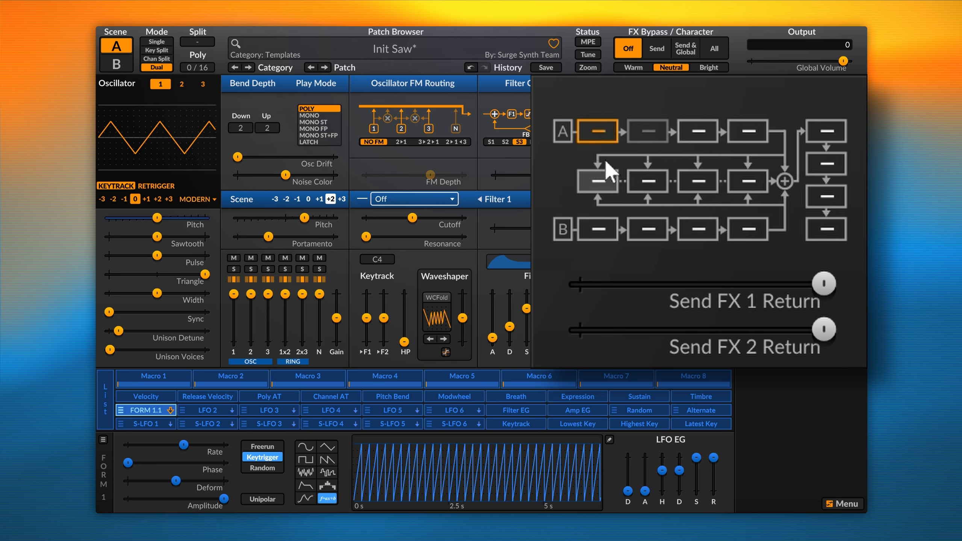
{"action": "left_click", "coordinate": [693, 133]}
{"action": "left_click", "coordinate": [748, 135]}
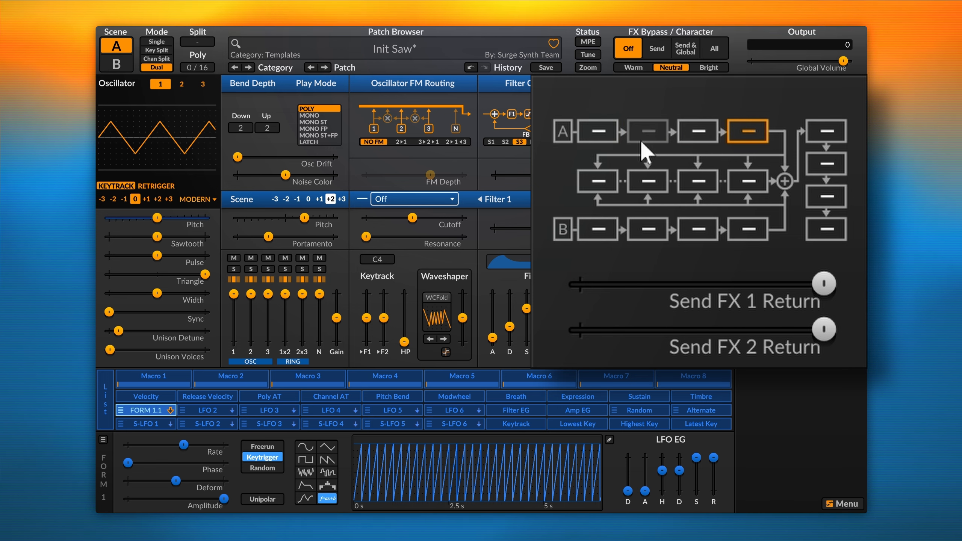
{"action": "left_click", "coordinate": [604, 136]}
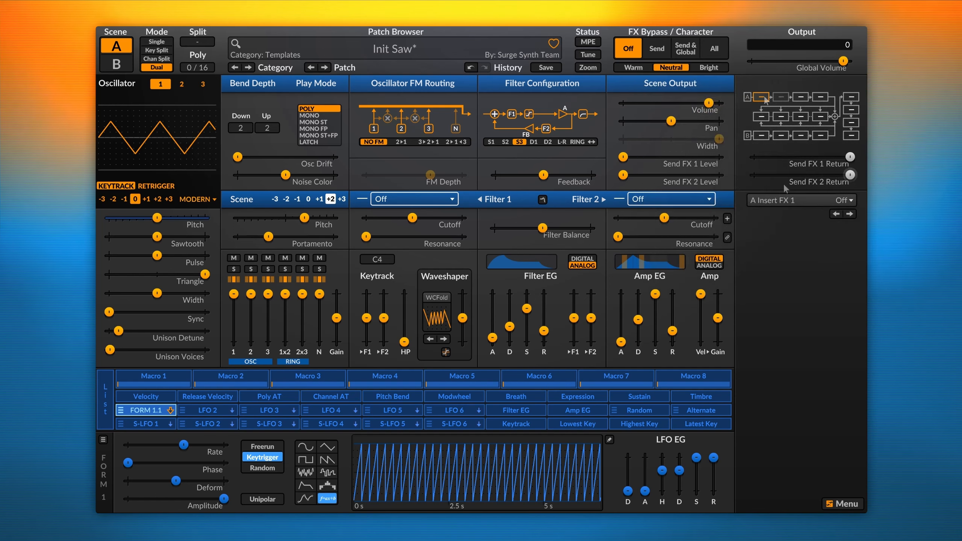
- Review the effects available for A Insert FX 1, including the Reverb 1 and Tape presets
{"action": "left_click", "coordinate": [773, 201]}
{"action": "mouse_move", "coordinate": [713, 248]}
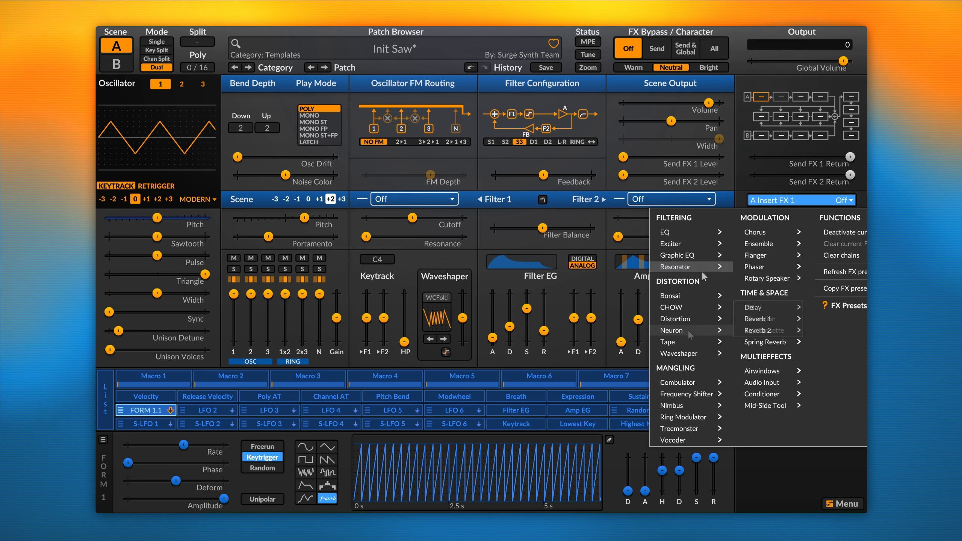
{"action": "mouse_move", "coordinate": [688, 295]}
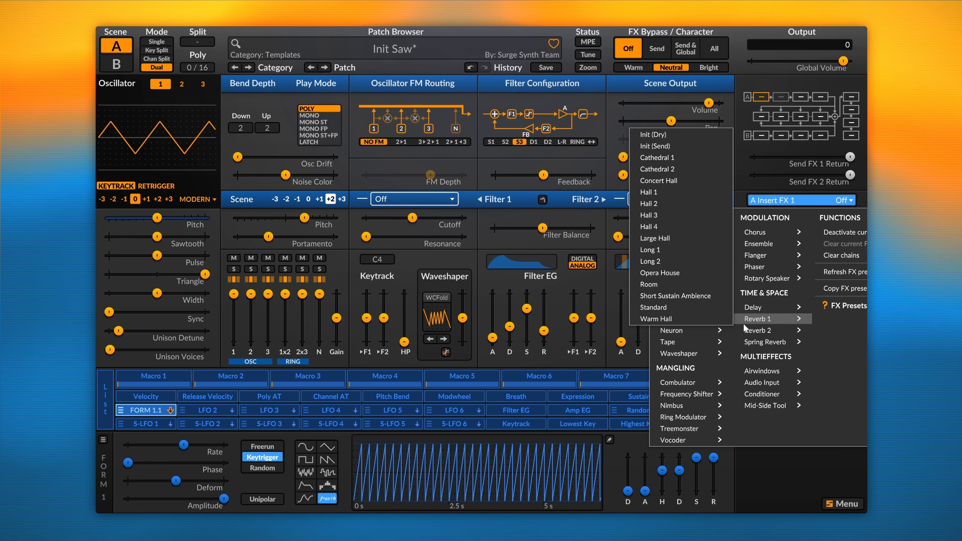
{"action": "mouse_move", "coordinate": [750, 341]}
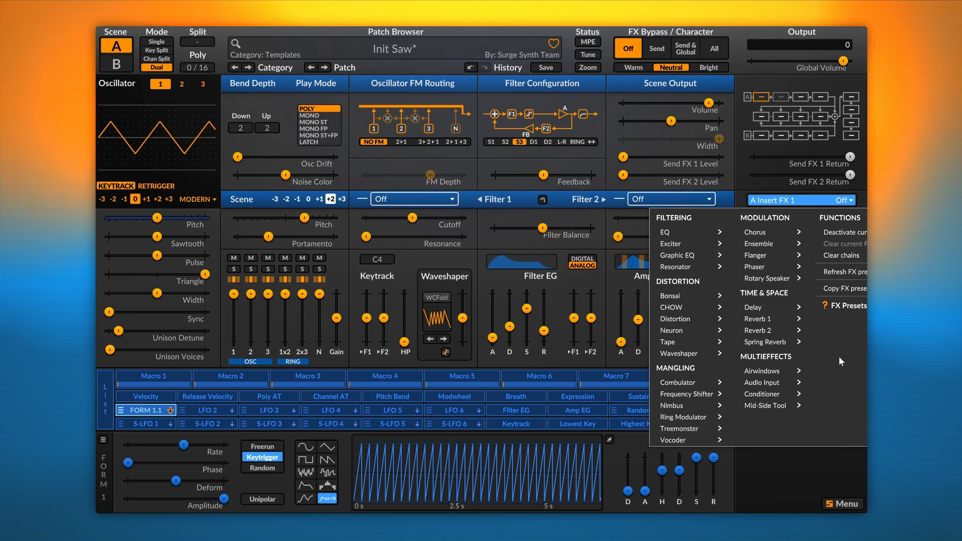
{"action": "mouse_move", "coordinate": [692, 342]}
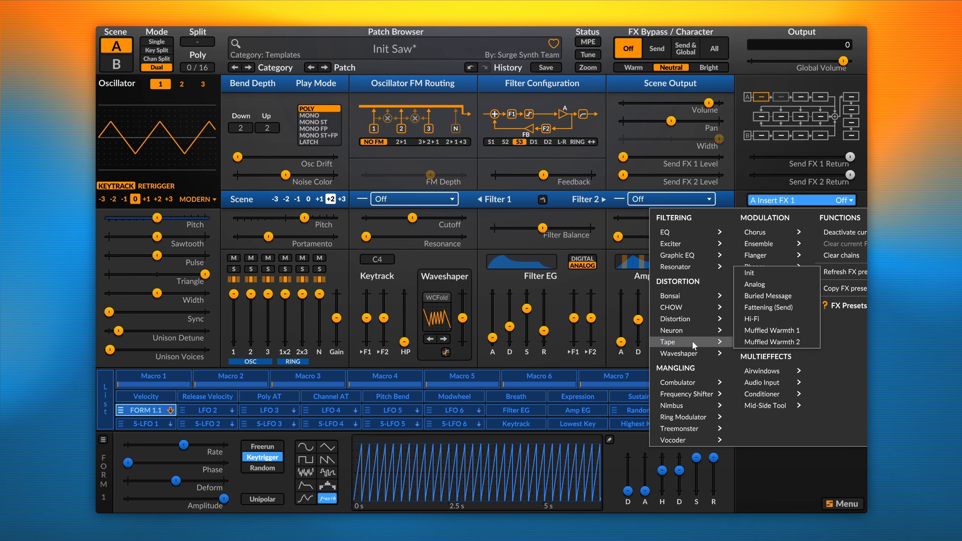